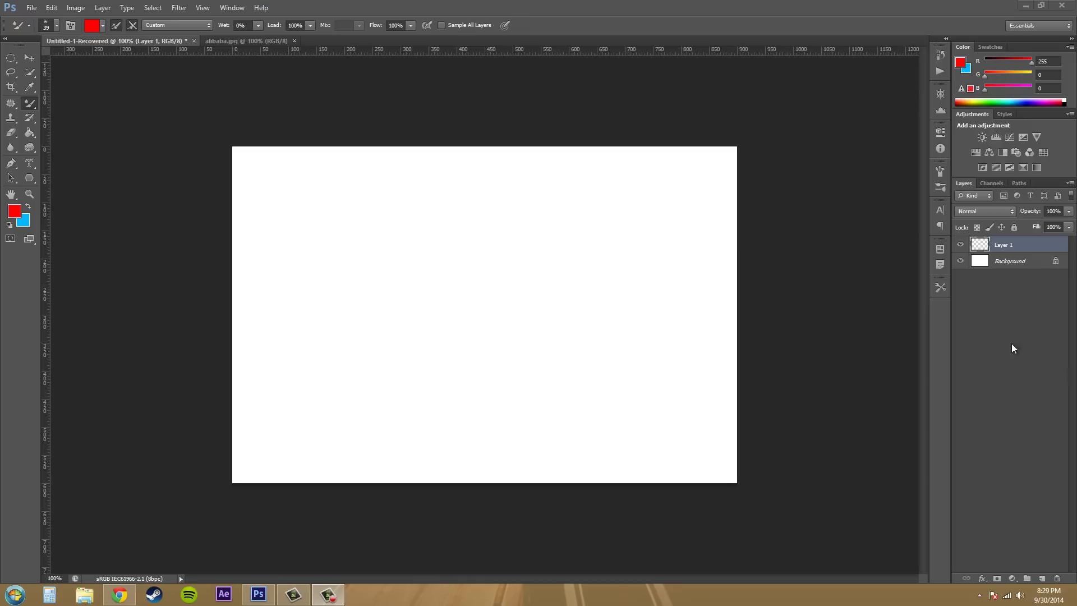
Step: Switch from the Brush to the Mixer Brush Tool and select the Background layer for painting
{"action": "left_click", "coordinate": [32, 104]}
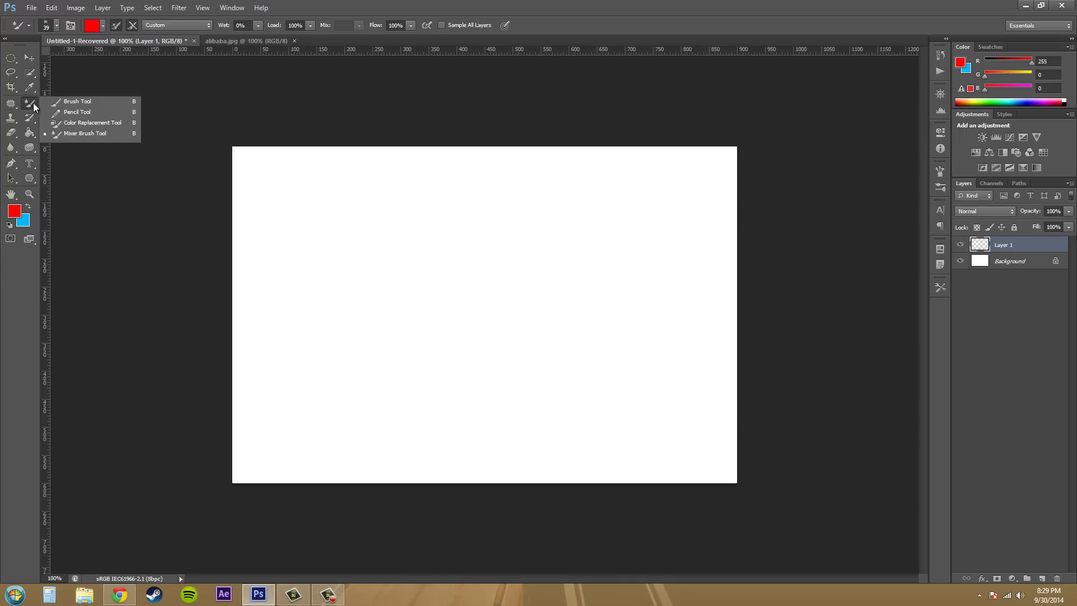
{"action": "left_click", "coordinate": [89, 133]}
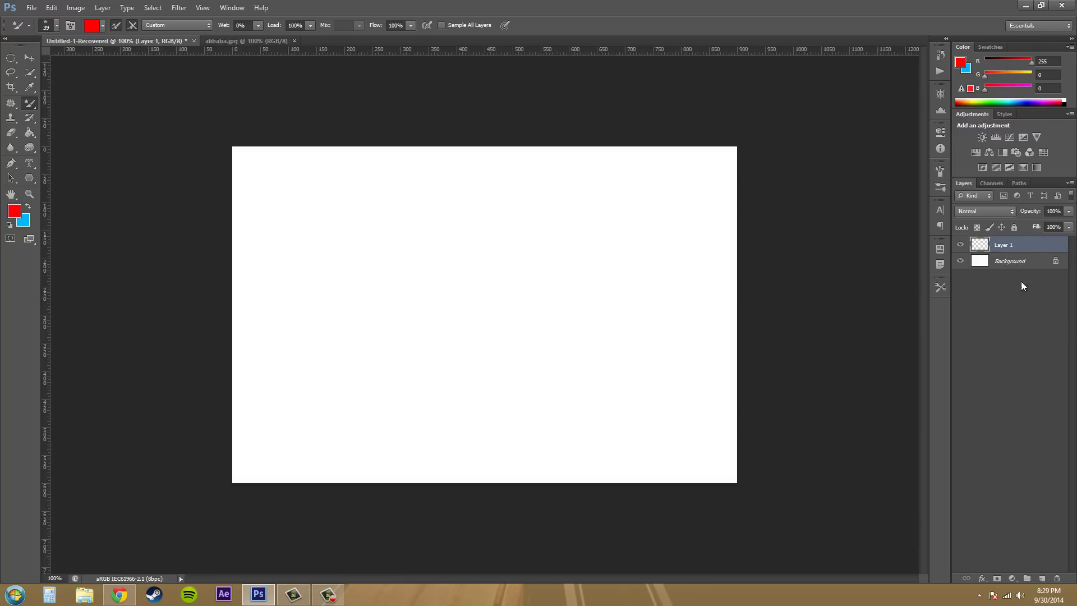
{"action": "left_click", "coordinate": [1001, 261]}
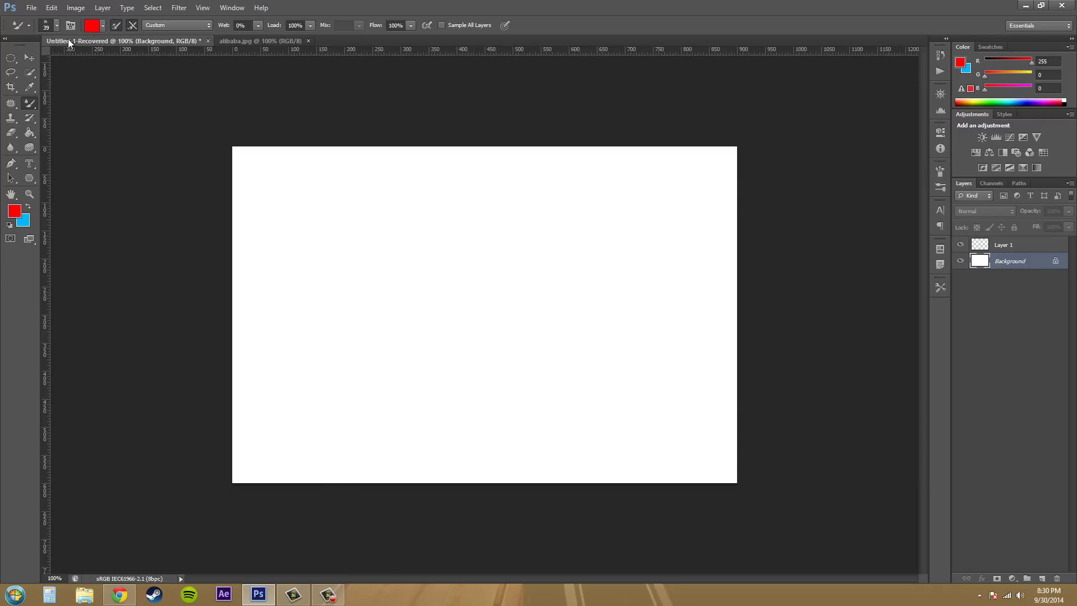
{"action": "left_click", "coordinate": [58, 25]}
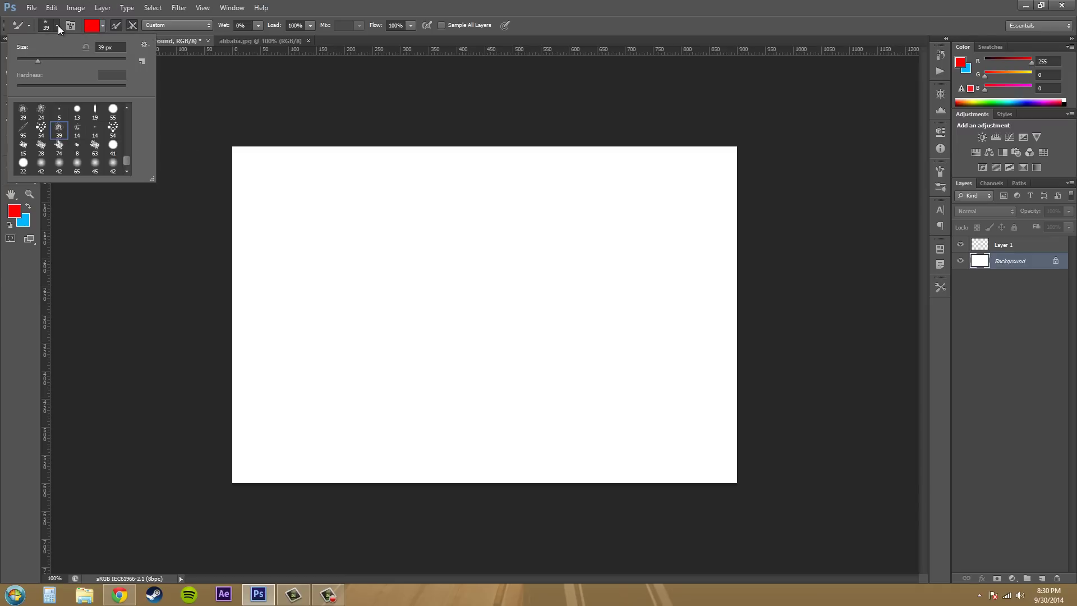
{"action": "left_click", "coordinate": [146, 45]}
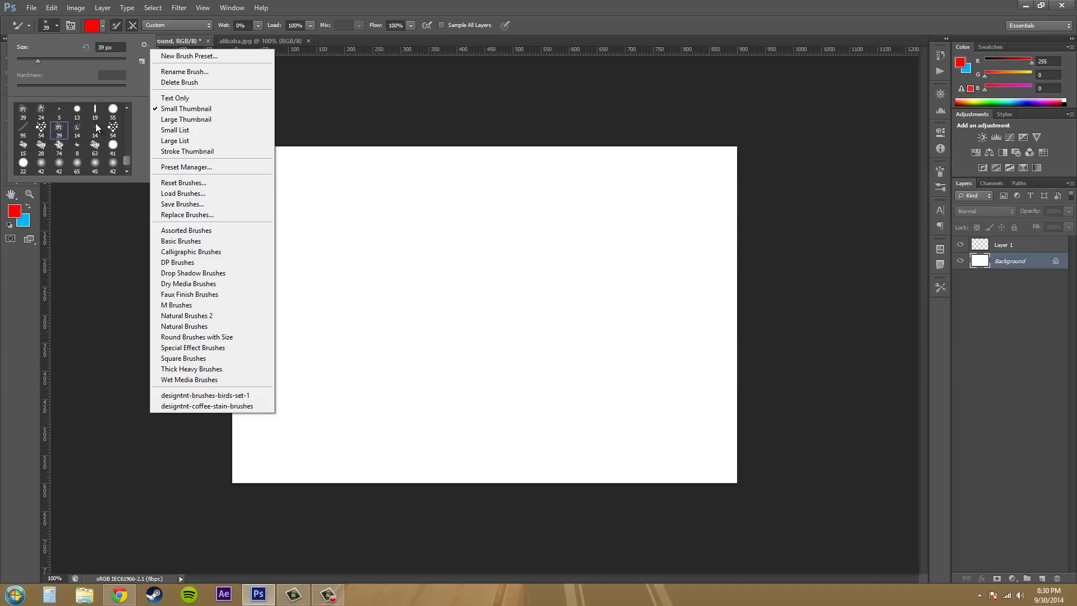
{"action": "left_click", "coordinate": [334, 177]}
{"action": "left_click", "coordinate": [297, 209]}
{"action": "left_click_drag", "start_coordinate": [277, 210], "coordinate": [650, 257]}
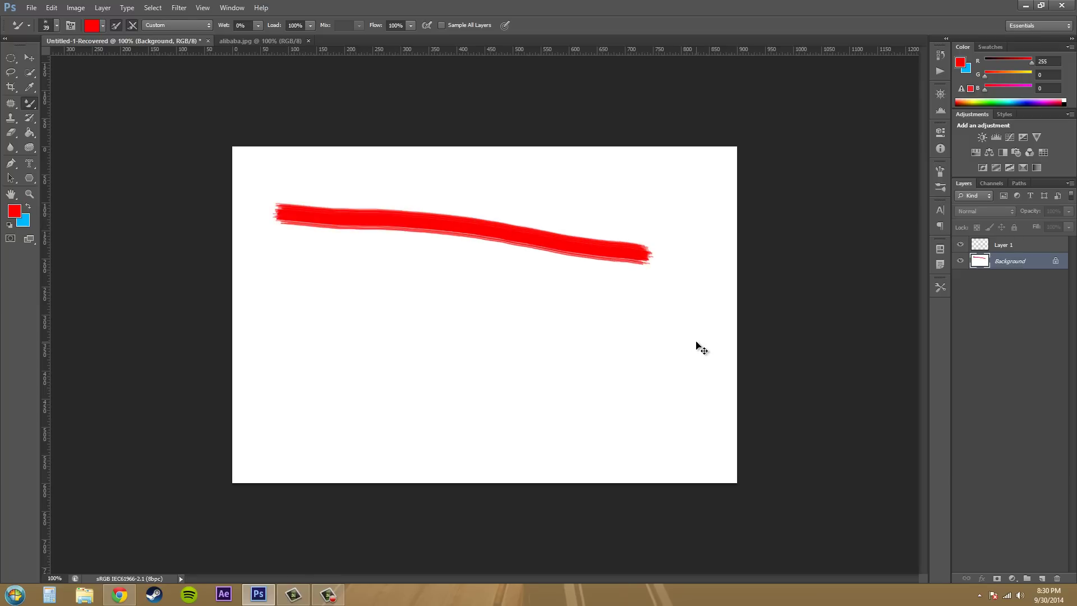
{"action": "key", "text": "ctrl+z"}
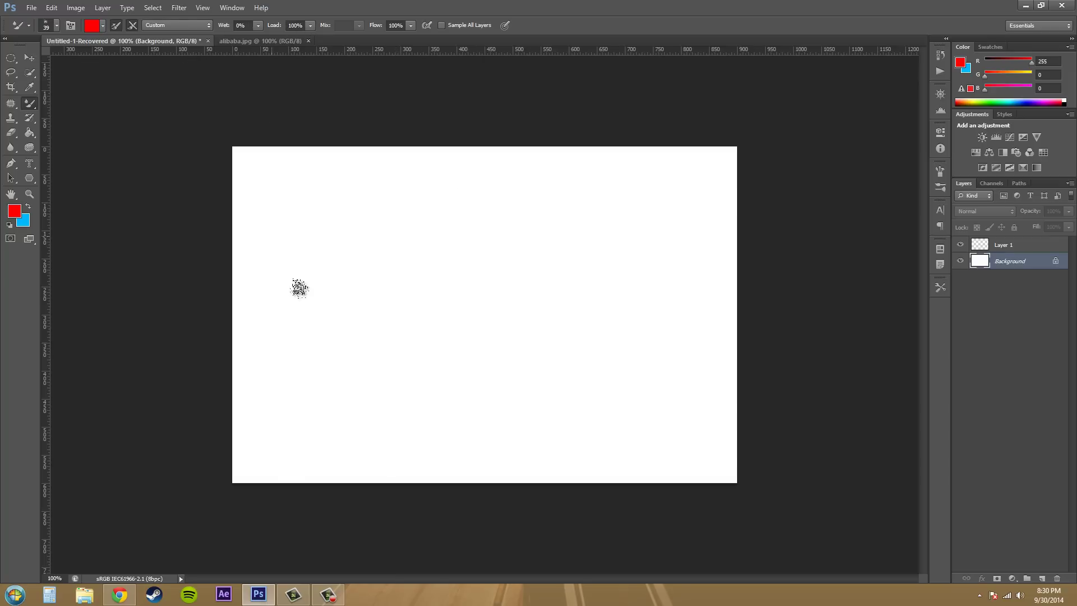
Step: Set Wet to 100% and paint a faint pink smear on the left
{"action": "left_click", "coordinate": [257, 25]}
{"action": "left_click_drag", "start_coordinate": [253, 38], "coordinate": [315, 40]}
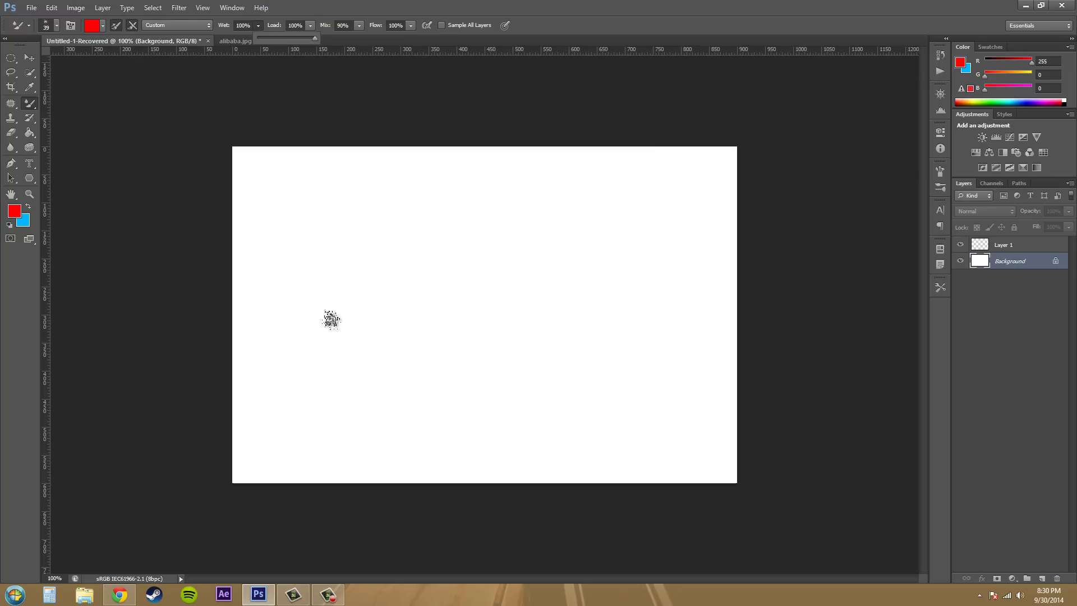
{"action": "left_click", "coordinate": [314, 279]}
{"action": "mouse_move", "coordinate": [297, 305]}
{"action": "left_mouse_down"}
{"action": "mouse_move", "coordinate": [340, 301]}
{"action": "mouse_move", "coordinate": [300, 292]}
{"action": "mouse_move", "coordinate": [325, 331]}
{"action": "mouse_move", "coordinate": [295, 289]}
{"action": "mouse_move", "coordinate": [340, 298]}
{"action": "mouse_move", "coordinate": [318, 331]}
{"action": "mouse_move", "coordinate": [321, 290]}
{"action": "mouse_move", "coordinate": [354, 275]}
{"action": "mouse_move", "coordinate": [320, 293]}
{"action": "mouse_move", "coordinate": [327, 255]}
{"action": "mouse_move", "coordinate": [326, 324]}
{"action": "mouse_move", "coordinate": [367, 299]}
{"action": "mouse_move", "coordinate": [350, 297]}
{"action": "mouse_move", "coordinate": [311, 353]}
{"action": "left_mouse_up"}
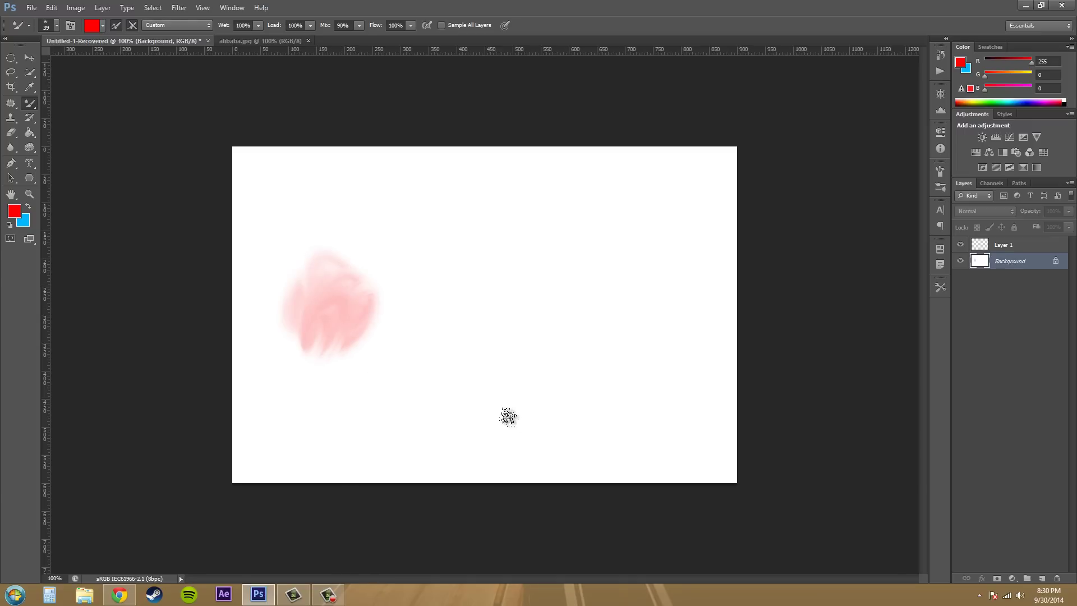
Step: Set Wet to 0% and paint a solid red blob right of centre
{"action": "left_click", "coordinate": [258, 26]}
{"action": "left_click_drag", "start_coordinate": [257, 38], "coordinate": [201, 38]}
{"action": "mouse_move", "coordinate": [531, 288]}
{"action": "left_mouse_down"}
{"action": "mouse_move", "coordinate": [553, 241]}
{"action": "mouse_move", "coordinate": [540, 296]}
{"action": "mouse_move", "coordinate": [597, 283]}
{"action": "mouse_move", "coordinate": [600, 314]}
{"action": "left_mouse_up"}
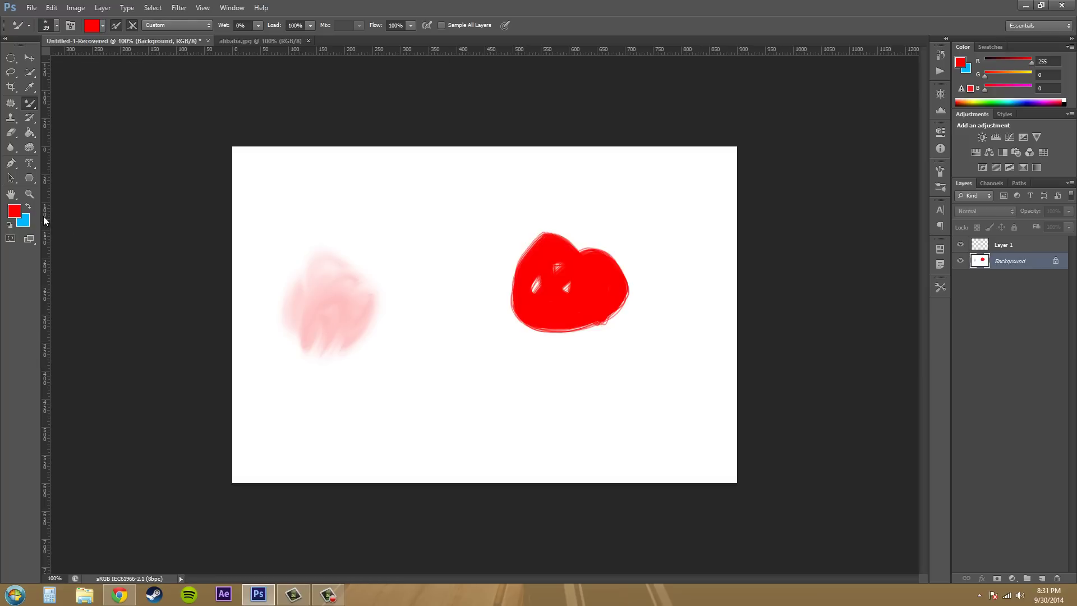
Step: Paint blue loops over the red blob, then smear it with 100% Wet red strokes
{"action": "left_click", "coordinate": [28, 207]}
{"action": "mouse_move", "coordinate": [566, 276]}
{"action": "left_mouse_down"}
{"action": "mouse_move", "coordinate": [586, 275]}
{"action": "mouse_move", "coordinate": [577, 335]}
{"action": "mouse_move", "coordinate": [494, 303]}
{"action": "mouse_move", "coordinate": [538, 337]}
{"action": "left_mouse_up"}
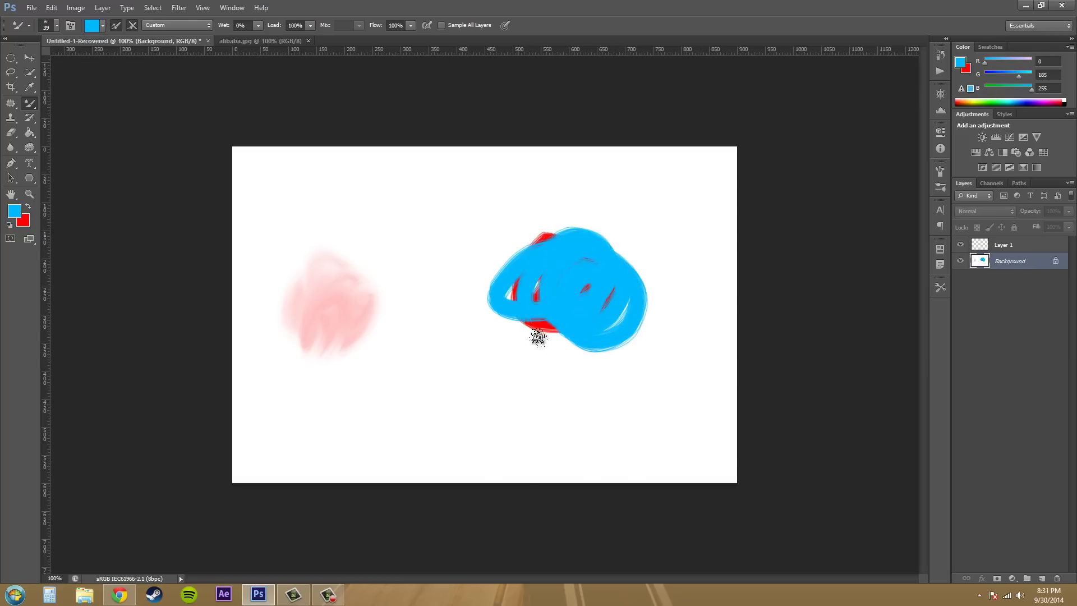
{"action": "left_click", "coordinate": [258, 25]}
{"action": "left_click_drag", "start_coordinate": [297, 39], "coordinate": [314, 39]}
{"action": "left_click", "coordinate": [33, 205]}
{"action": "left_click", "coordinate": [28, 207]}
{"action": "mouse_move", "coordinate": [522, 224]}
{"action": "left_mouse_down"}
{"action": "mouse_move", "coordinate": [609, 263]}
{"action": "mouse_move", "coordinate": [607, 331]}
{"action": "mouse_move", "coordinate": [464, 327]}
{"action": "mouse_move", "coordinate": [496, 334]}
{"action": "mouse_move", "coordinate": [580, 318]}
{"action": "mouse_move", "coordinate": [595, 255]}
{"action": "mouse_move", "coordinate": [570, 309]}
{"action": "left_mouse_up"}
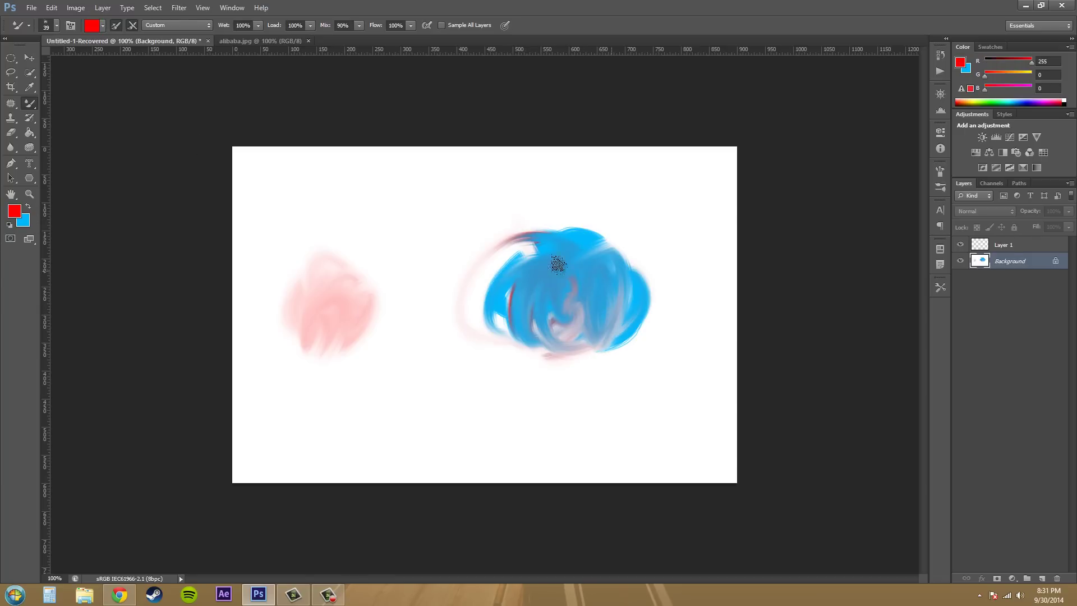
{"action": "mouse_move", "coordinate": [540, 270]}
{"action": "left_mouse_down"}
{"action": "mouse_move", "coordinate": [570, 270]}
{"action": "mouse_move", "coordinate": [545, 304]}
{"action": "mouse_move", "coordinate": [593, 329]}
{"action": "mouse_move", "coordinate": [592, 283]}
{"action": "left_mouse_up"}
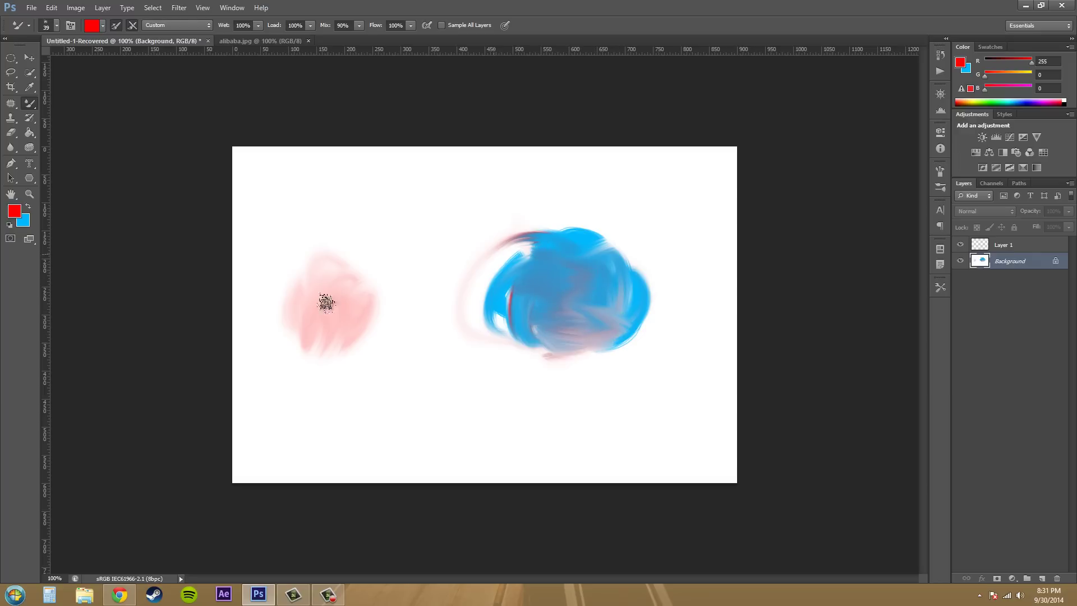
Step: Revert to the Open history state, make Layer 1 active, and bring up the mixer brush presets
{"action": "left_click", "coordinate": [941, 55]}
{"action": "left_click", "coordinate": [852, 77]}
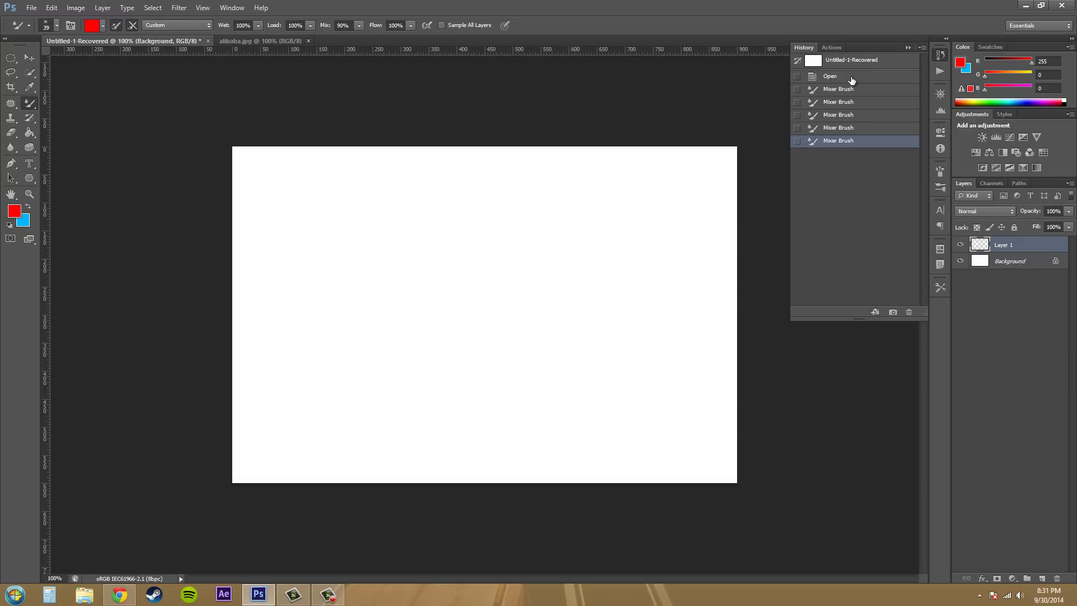
{"action": "left_click", "coordinate": [1012, 261]}
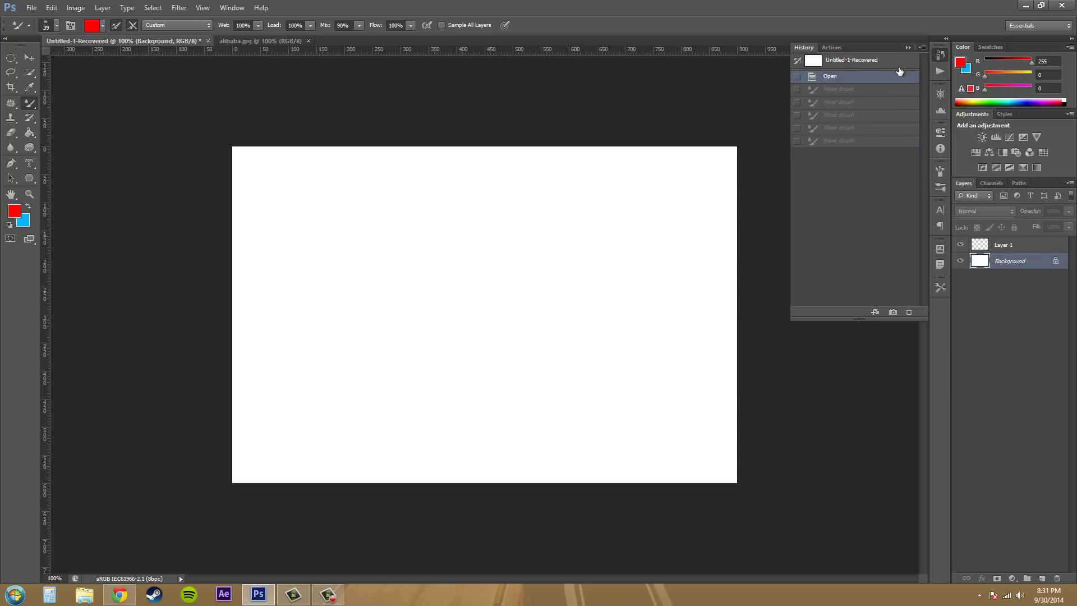
{"action": "left_click", "coordinate": [906, 48]}
{"action": "left_click", "coordinate": [993, 245]}
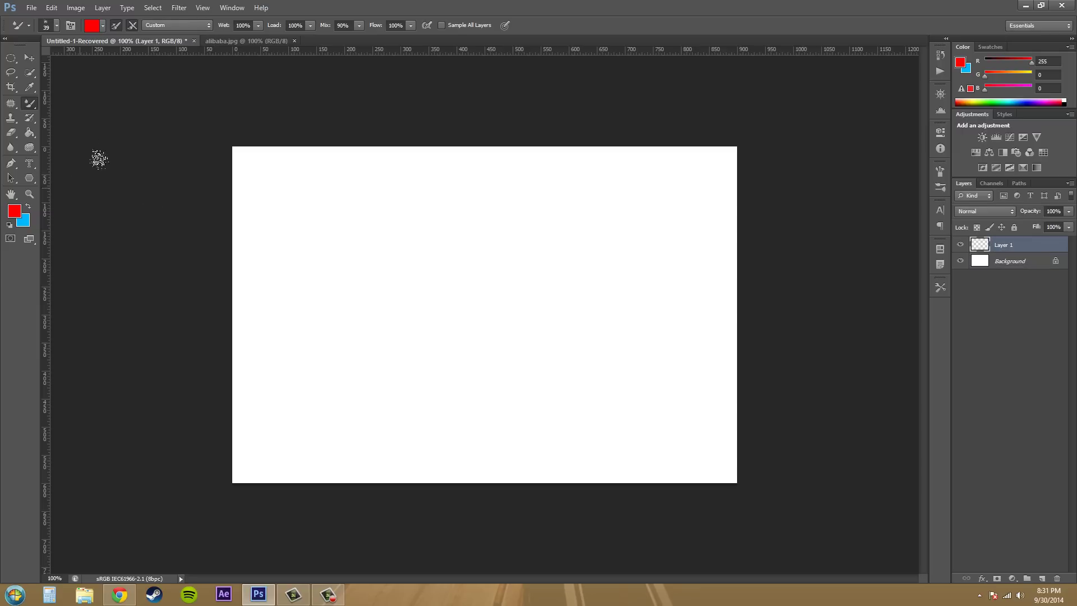
{"action": "left_click", "coordinate": [163, 25]}
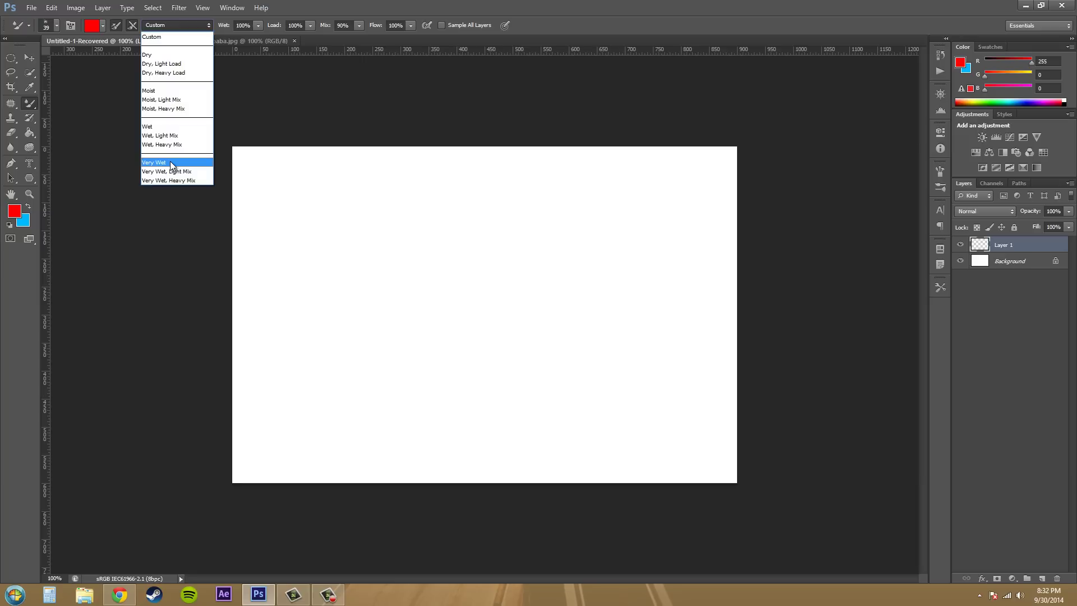
Step: Choose the Wet preset, nudge Wet to 52%, and paint a red horizontal bar
{"action": "left_click", "coordinate": [152, 125]}
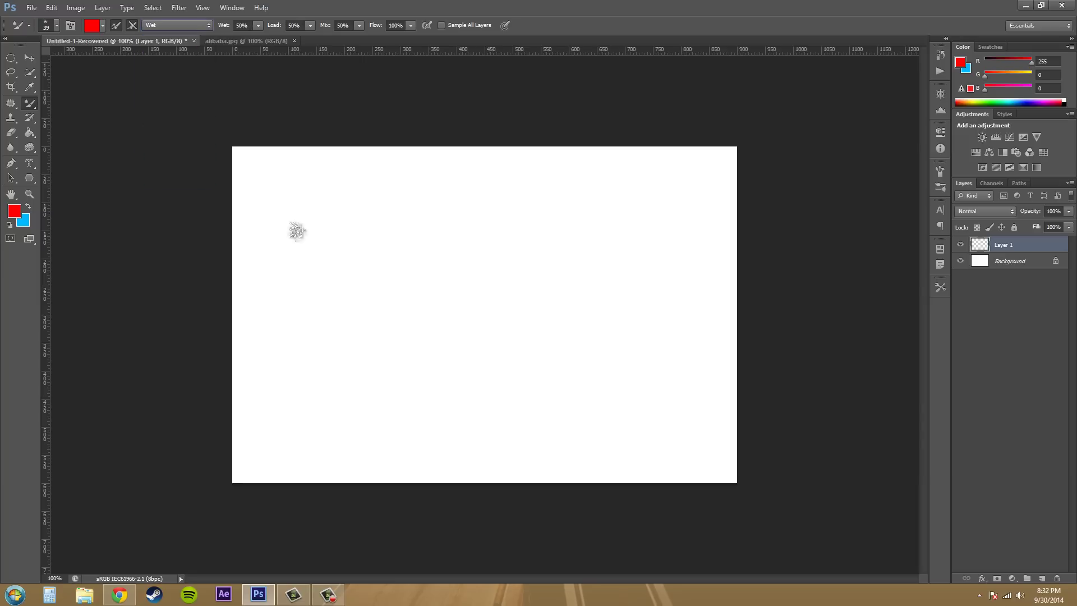
{"action": "left_click", "coordinate": [258, 25]}
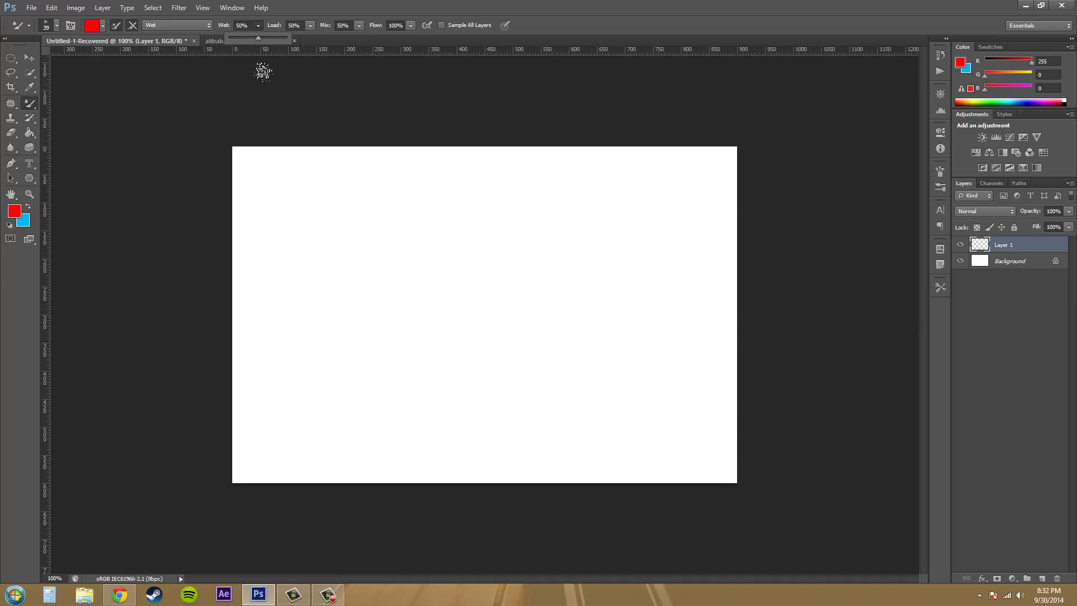
{"action": "left_click", "coordinate": [261, 39]}
{"action": "left_click", "coordinate": [275, 254]}
{"action": "key", "text": "bracketright"}
{"action": "key", "text": "bracketright"}
{"action": "key", "text": "bracketright"}
{"action": "left_click_drag", "start_coordinate": [295, 233], "coordinate": [690, 234]}
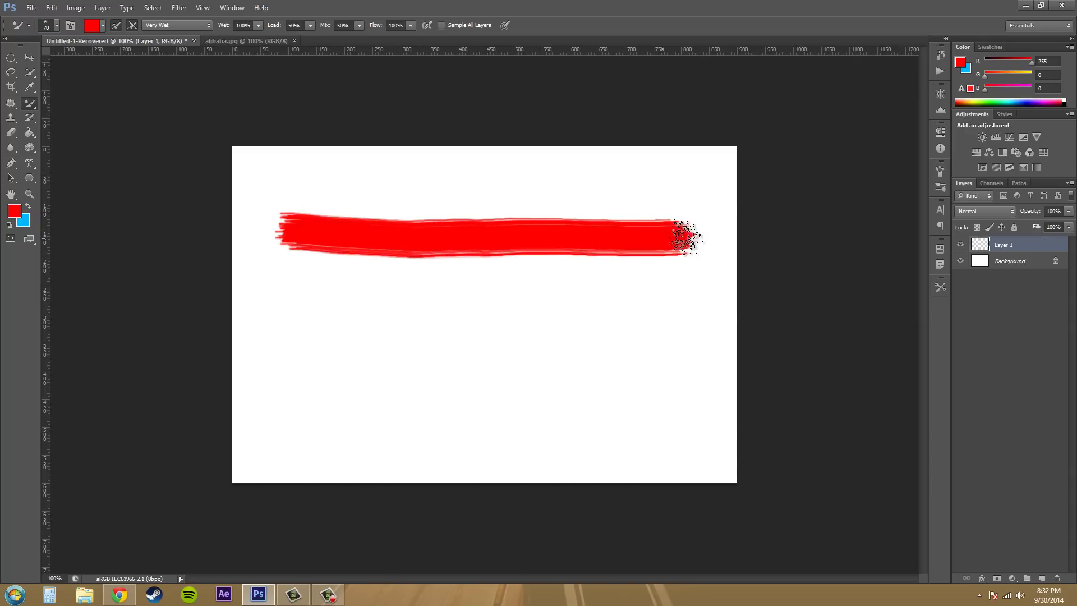
Step: Switch to blue at brush size 50 and paint a wet vertical bar through the red one
{"action": "left_click", "coordinate": [257, 25]}
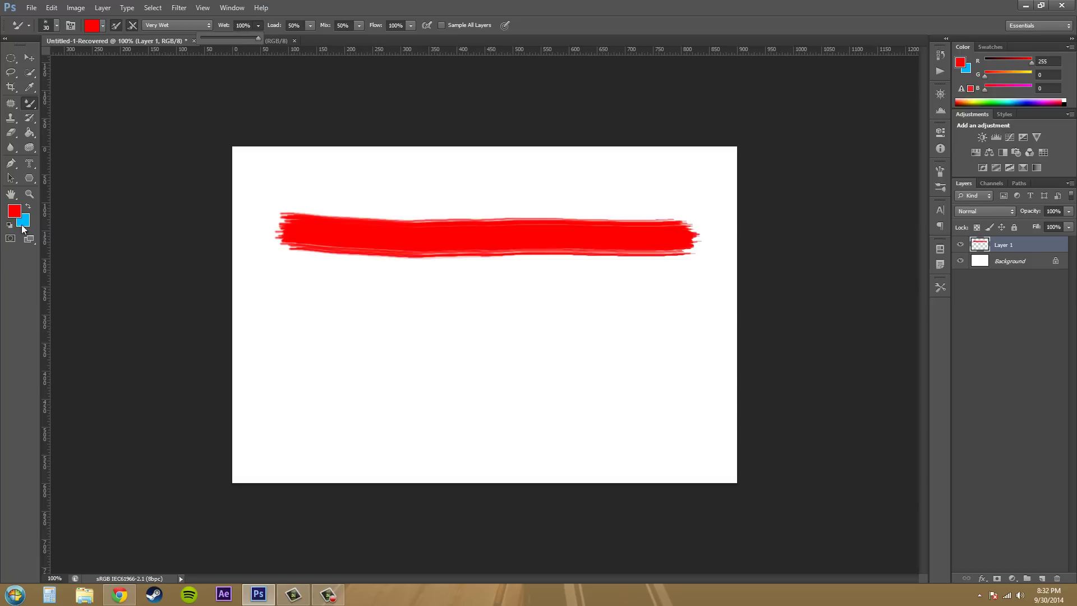
{"action": "left_click", "coordinate": [28, 207]}
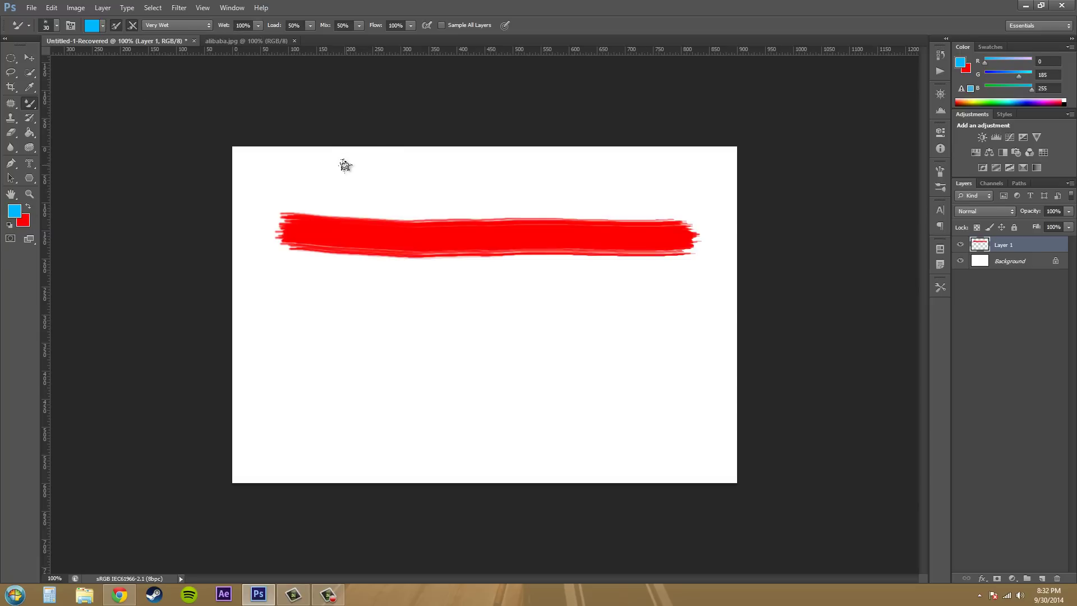
{"action": "key", "text": "bracketright"}
{"action": "key", "text": "bracketright"}
{"action": "left_click_drag", "start_coordinate": [344, 163], "coordinate": [344, 343]}
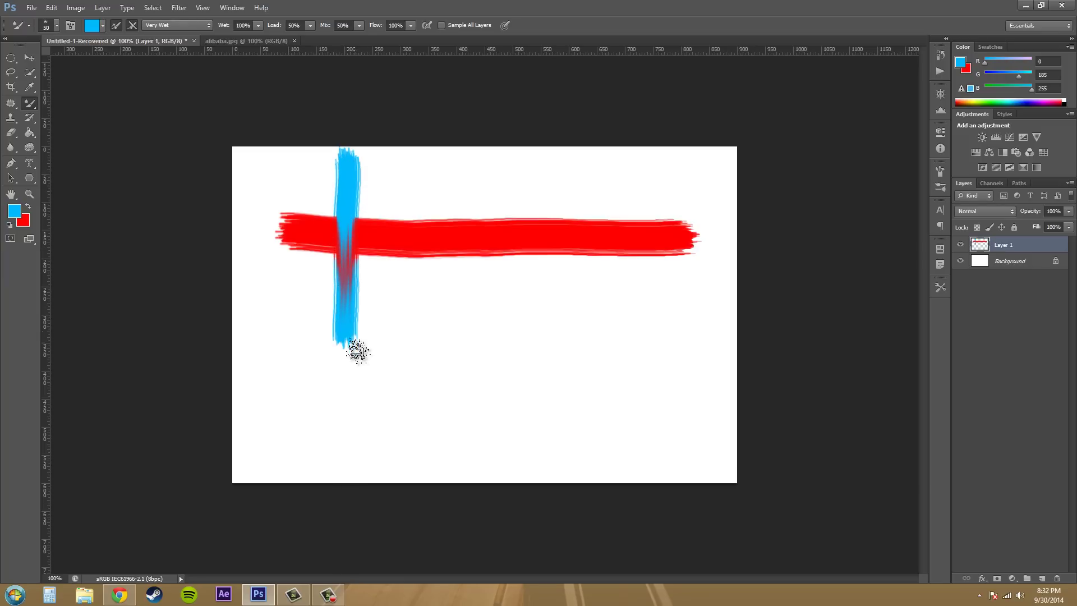
Step: Set Wet to 0% and paint a dry blue bar across the red bar's right part
{"action": "left_click", "coordinate": [257, 26]}
{"action": "left_click_drag", "start_coordinate": [257, 37], "coordinate": [170, 52]}
{"action": "left_click_drag", "start_coordinate": [552, 153], "coordinate": [560, 333]}
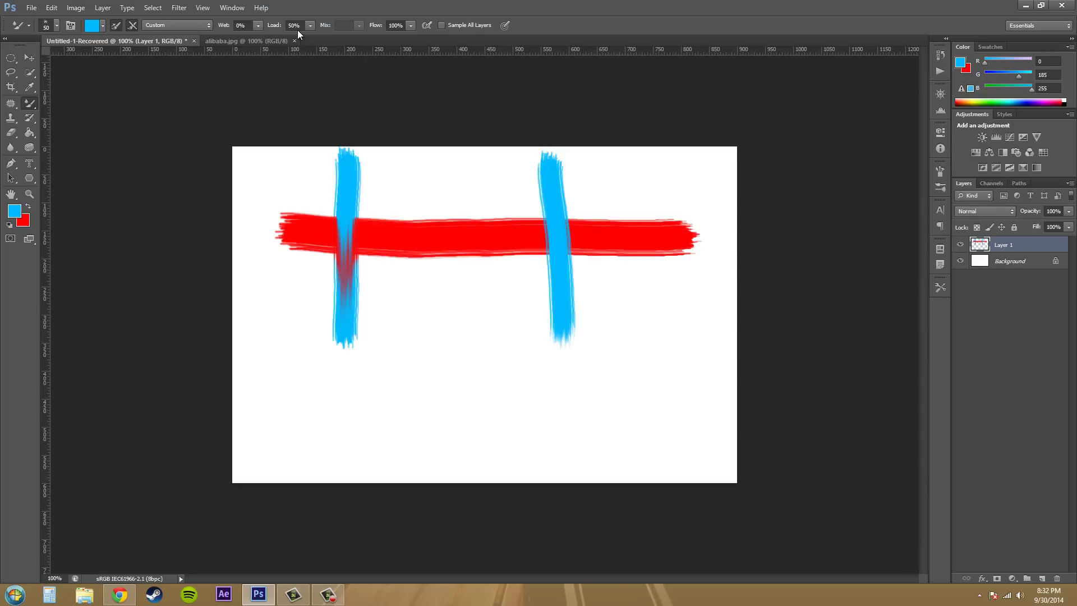
Step: Revert to the blank Open state and paint a long blue stroke at 100% Load
{"action": "left_click", "coordinate": [940, 54]}
{"action": "left_click", "coordinate": [853, 77]}
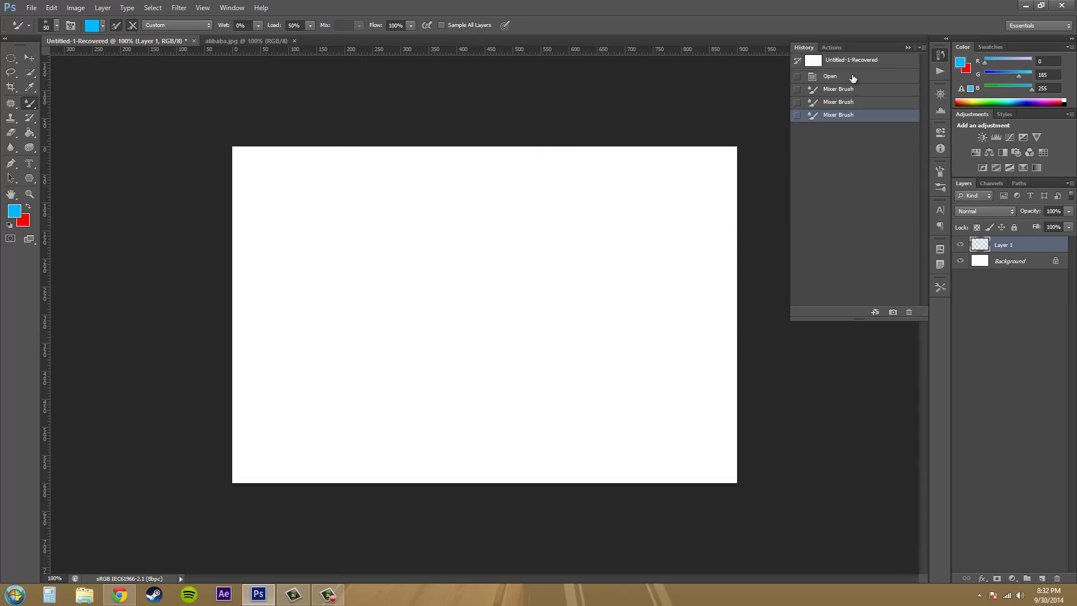
{"action": "left_click", "coordinate": [919, 56]}
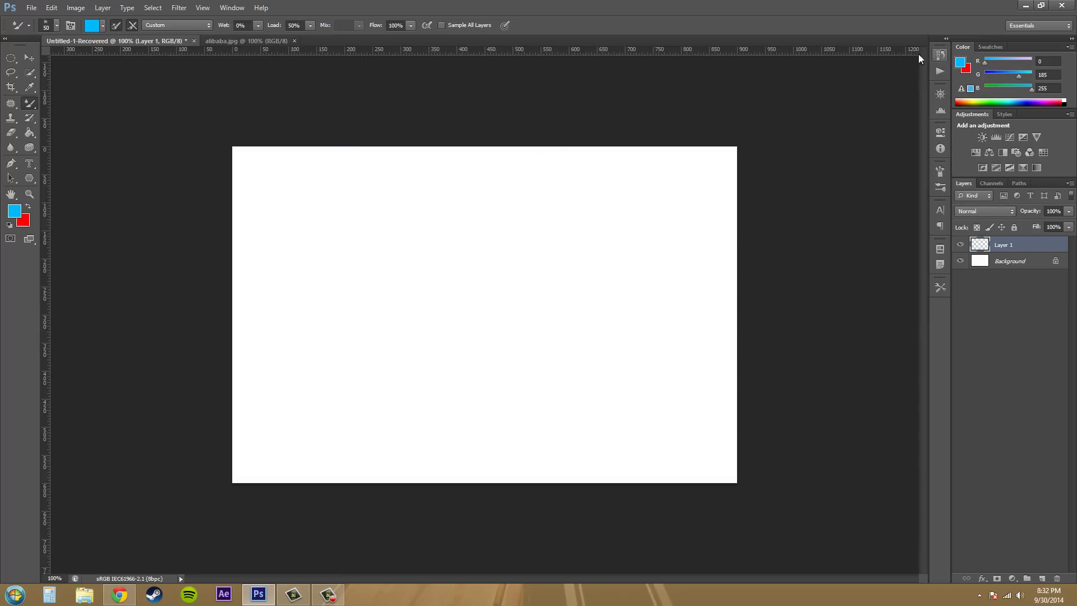
{"action": "left_click", "coordinate": [309, 26]}
{"action": "left_click_drag", "start_coordinate": [309, 39], "coordinate": [419, 49]}
{"action": "left_click_drag", "start_coordinate": [267, 224], "coordinate": [701, 242]}
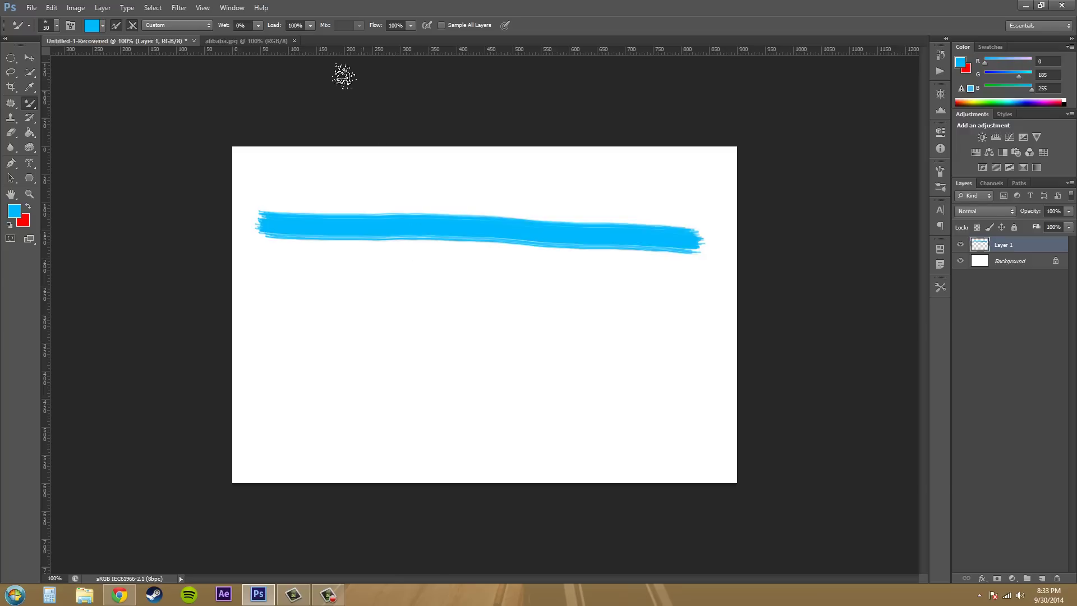
Step: Paint a short fading blue stroke at 1% Load, then reset Load to 100%
{"action": "left_click", "coordinate": [312, 26]}
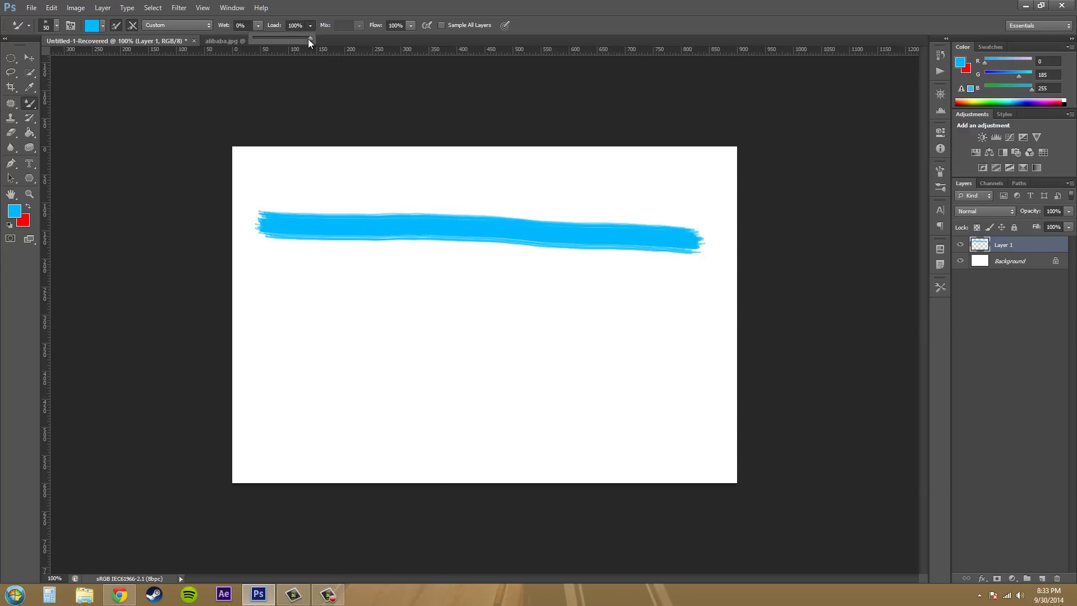
{"action": "left_click_drag", "start_coordinate": [309, 40], "coordinate": [244, 42]}
{"action": "left_click_drag", "start_coordinate": [279, 357], "coordinate": [363, 364]}
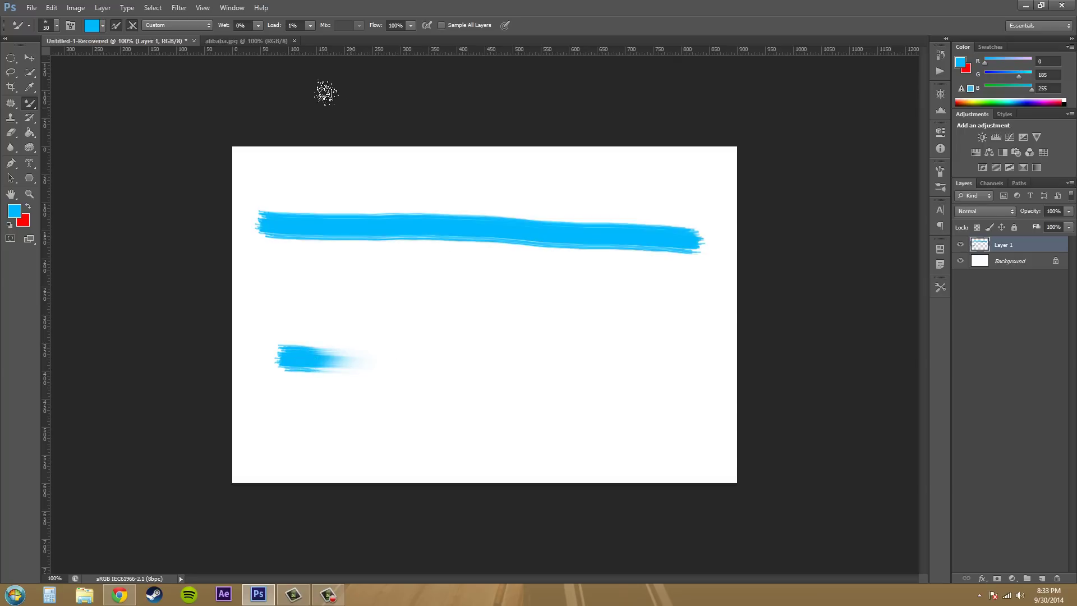
{"action": "left_click", "coordinate": [309, 28]}
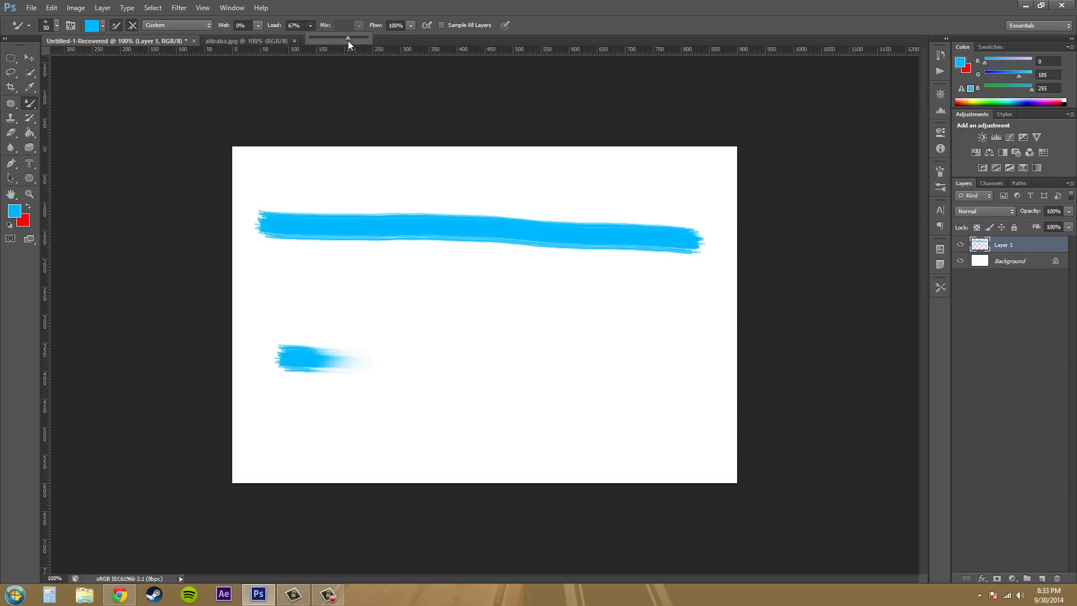
{"action": "left_click_drag", "start_coordinate": [382, 43], "coordinate": [392, 46]}
{"action": "left_click", "coordinate": [941, 56]}
Step: Revert to the Open state, reselect Layer 1, and apply the Wet preset (50% wet, load, mix)
{"action": "left_click", "coordinate": [842, 76]}
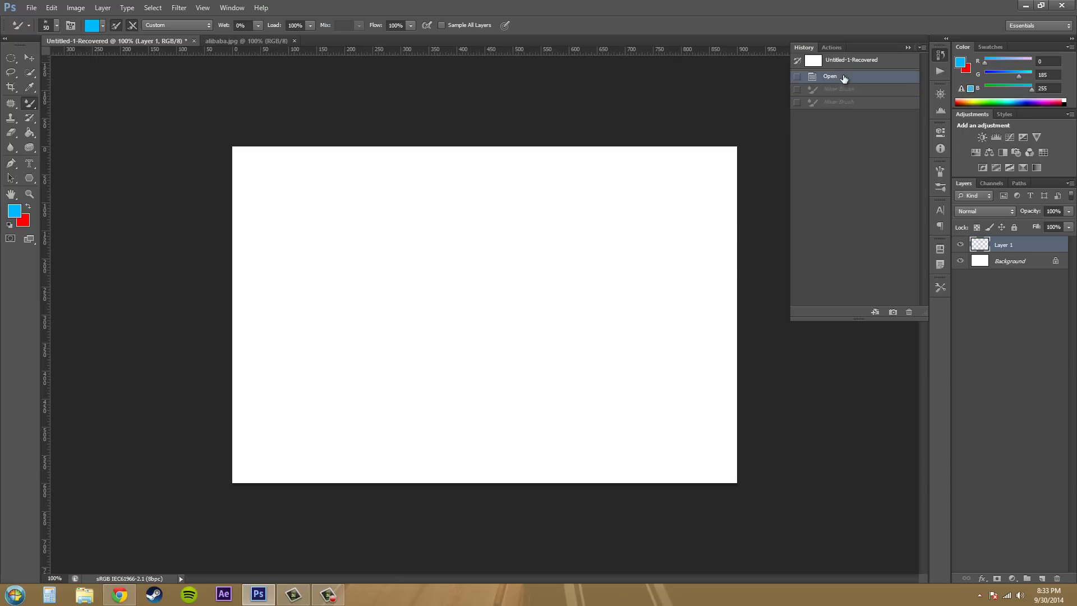
{"action": "left_click", "coordinate": [207, 25]}
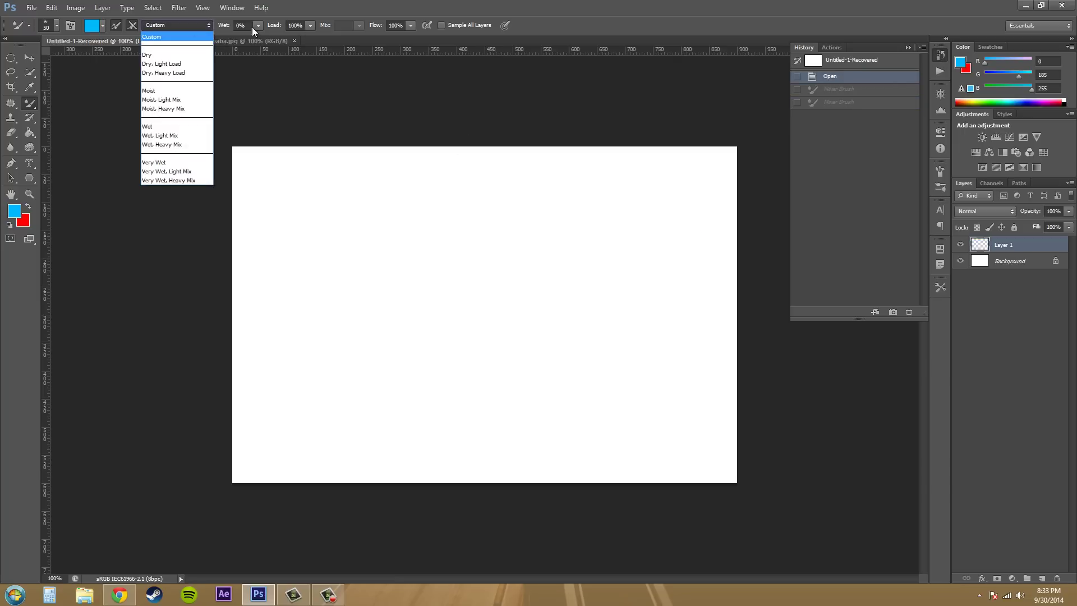
{"action": "left_click", "coordinate": [358, 20]}
{"action": "left_click", "coordinate": [909, 48]}
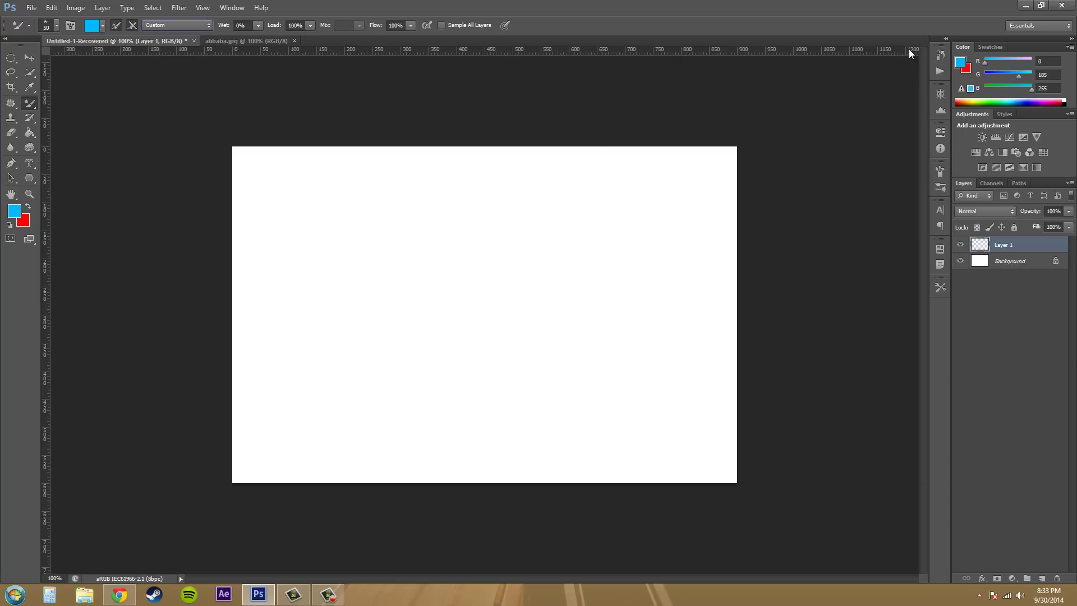
{"action": "left_click", "coordinate": [1037, 259]}
{"action": "left_click", "coordinate": [1015, 245]}
{"action": "left_click", "coordinate": [212, 25]}
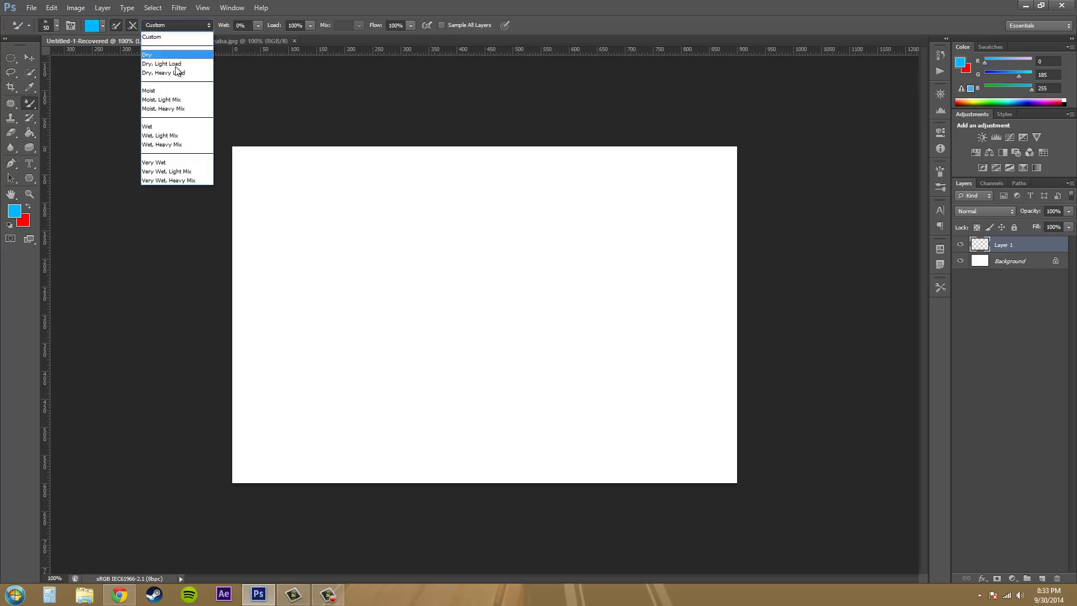
{"action": "left_click", "coordinate": [147, 132]}
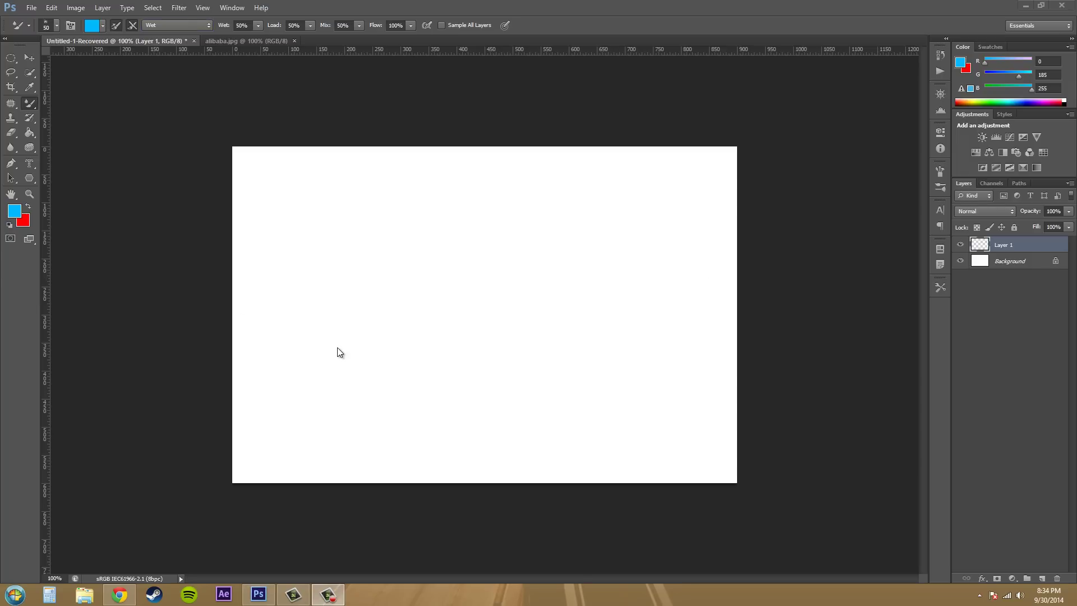
Step: Paint a long red horizontal stroke, then a blue vertical stroke across it at 100% Mix
{"action": "left_click", "coordinate": [28, 207]}
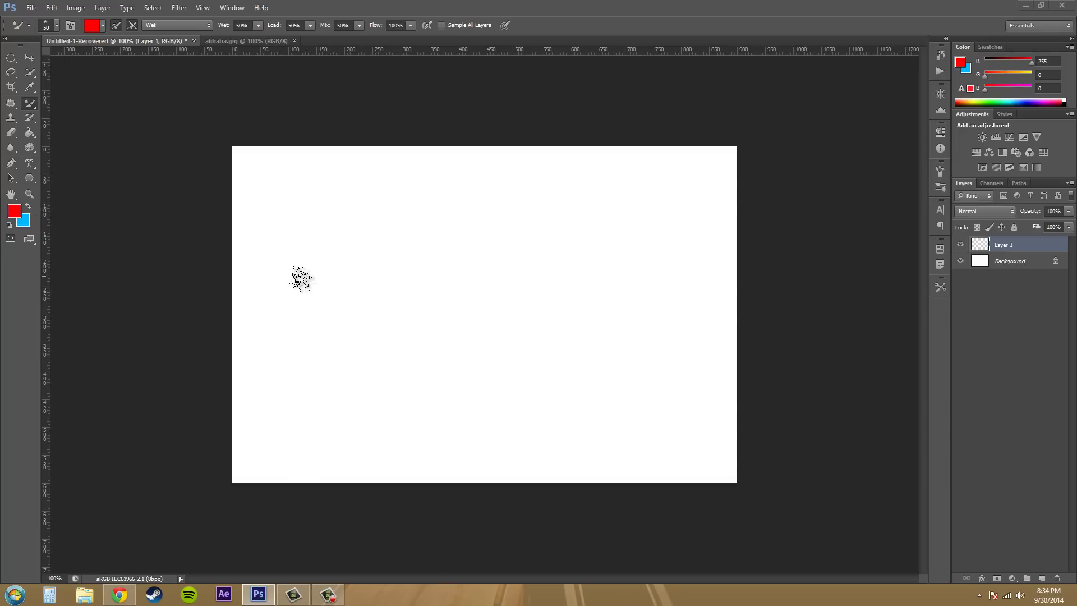
{"action": "left_click_drag", "start_coordinate": [287, 280], "coordinate": [671, 301]}
{"action": "left_click", "coordinate": [28, 207]}
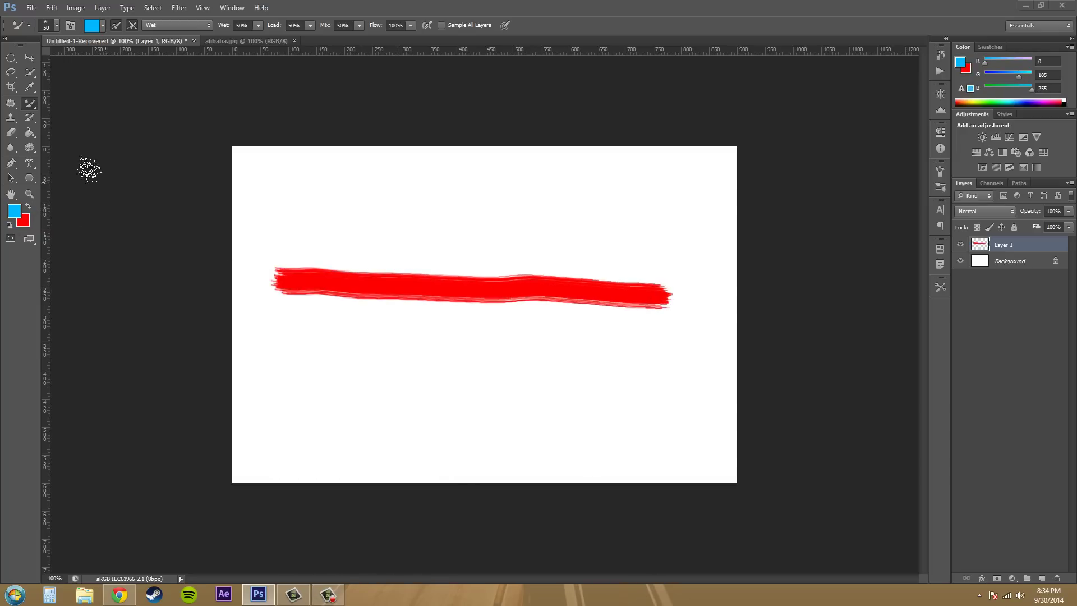
{"action": "left_click", "coordinate": [359, 25]}
{"action": "left_click_drag", "start_coordinate": [365, 39], "coordinate": [471, 58]}
{"action": "left_click_drag", "start_coordinate": [354, 189], "coordinate": [345, 379]}
Step: Paint two more blue vertical strokes across the red one at 50% and 0% Mix
{"action": "left_click", "coordinate": [359, 25]}
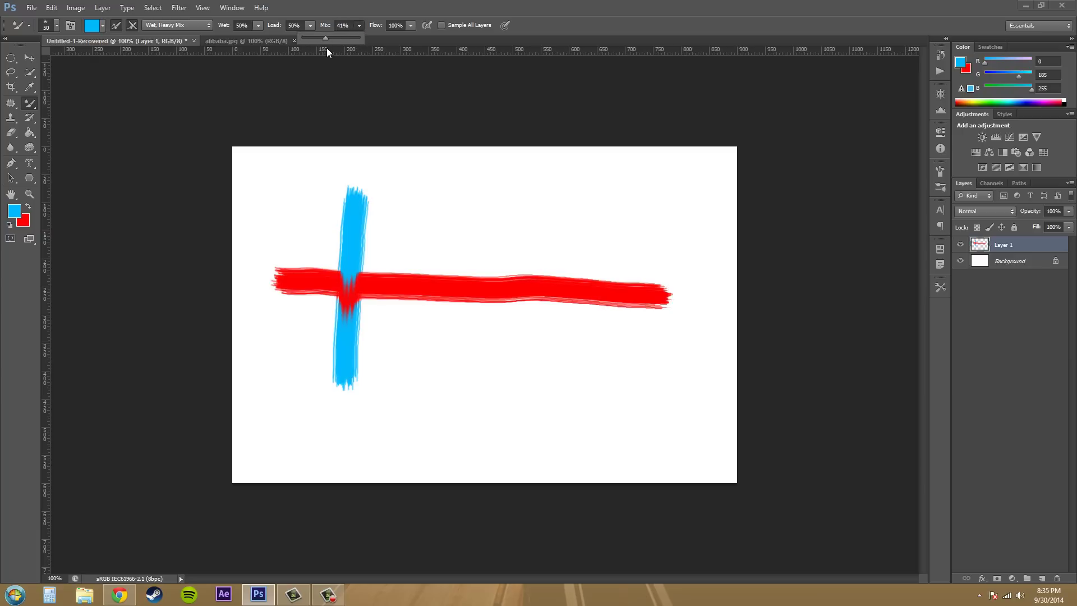
{"action": "left_click_drag", "start_coordinate": [330, 51], "coordinate": [331, 52]}
{"action": "left_click_drag", "start_coordinate": [464, 200], "coordinate": [459, 373]}
{"action": "left_click", "coordinate": [359, 26]}
{"action": "left_click_drag", "start_coordinate": [333, 42], "coordinate": [326, 41]}
{"action": "left_click_drag", "start_coordinate": [606, 185], "coordinate": [572, 429]}
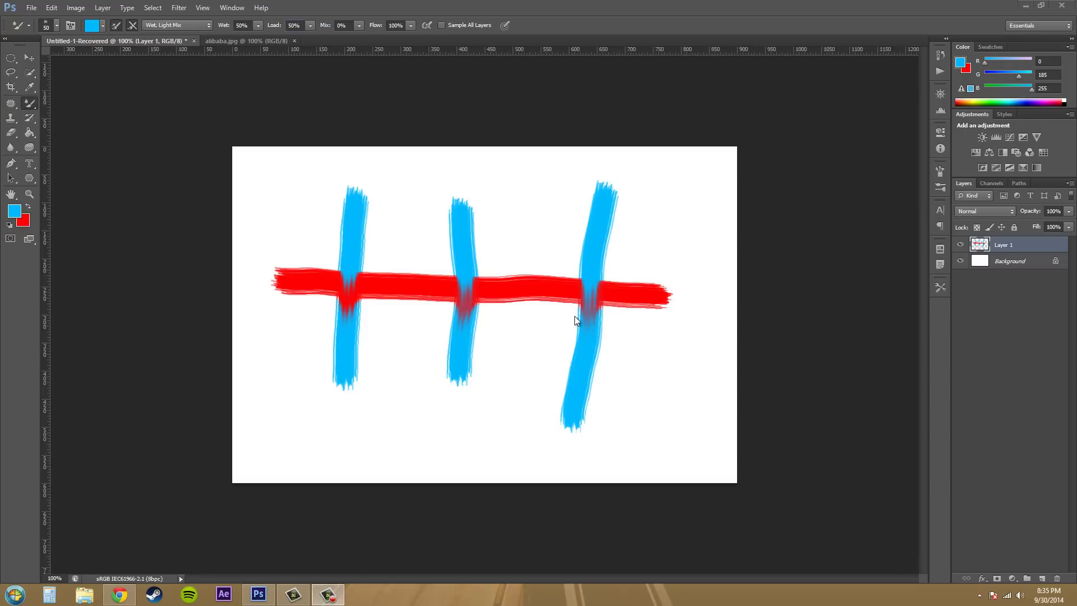
Step: Revert the canvas to the Open state, set Wet to 14% and Load to 100%, and adjust Mix
{"action": "left_click", "coordinate": [939, 55]}
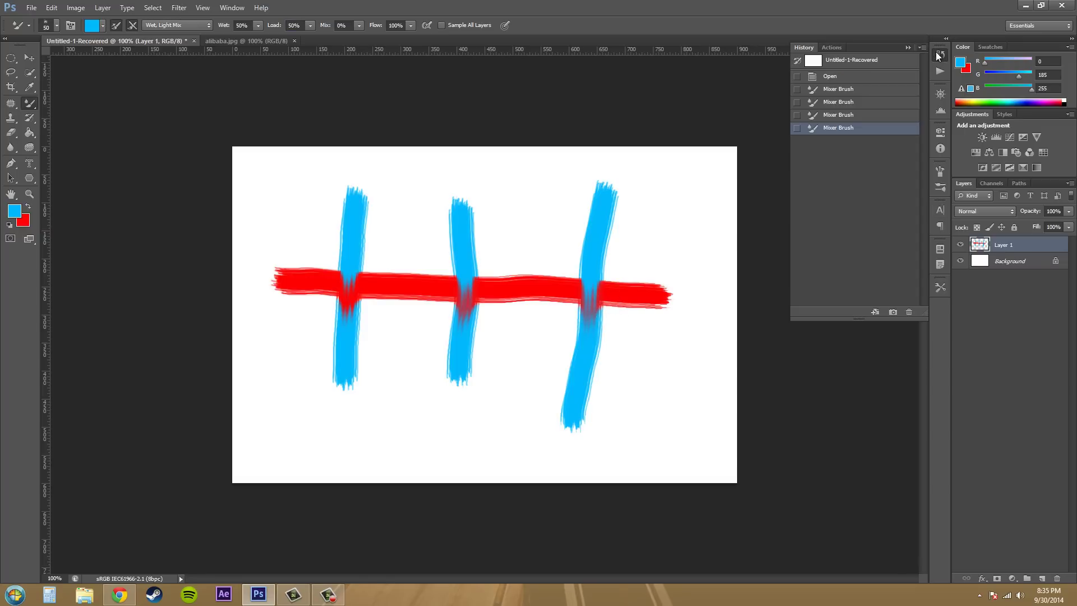
{"action": "left_click", "coordinate": [835, 78]}
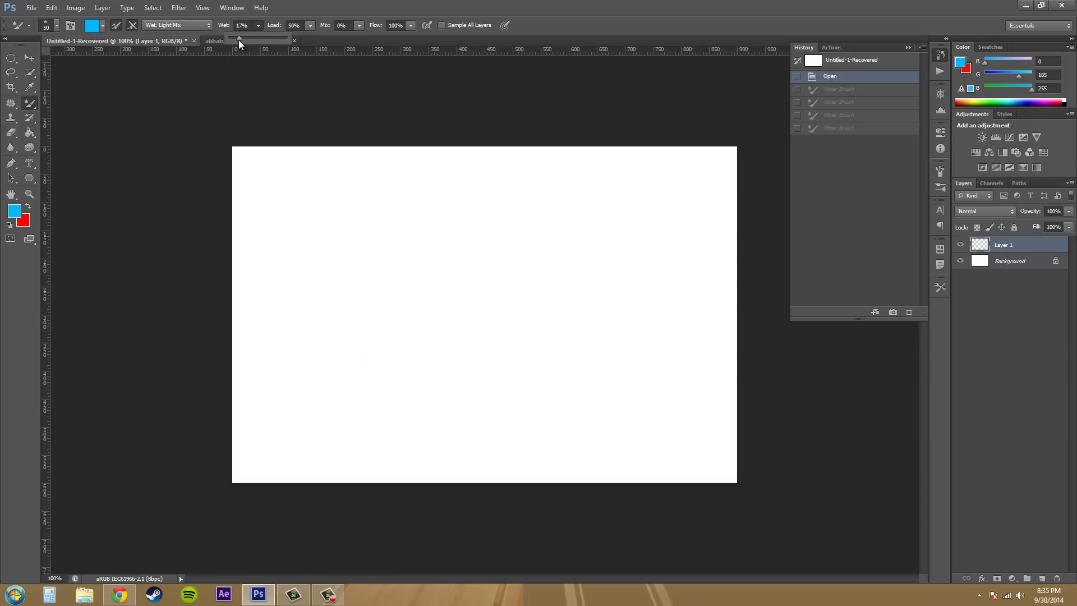
{"action": "left_click_drag", "start_coordinate": [237, 39], "coordinate": [237, 39]}
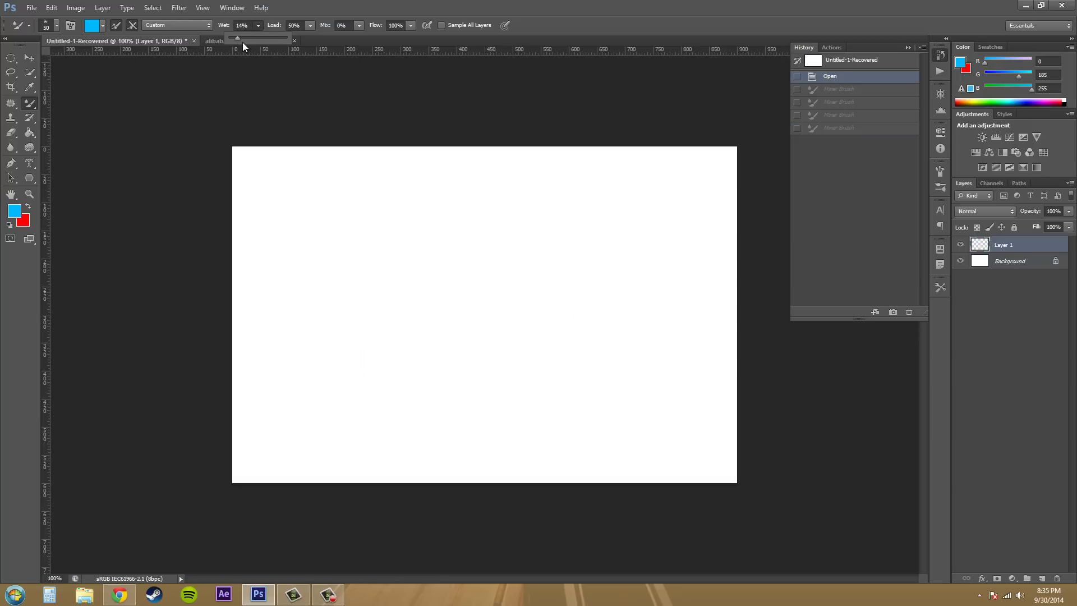
{"action": "left_click", "coordinate": [303, 25]}
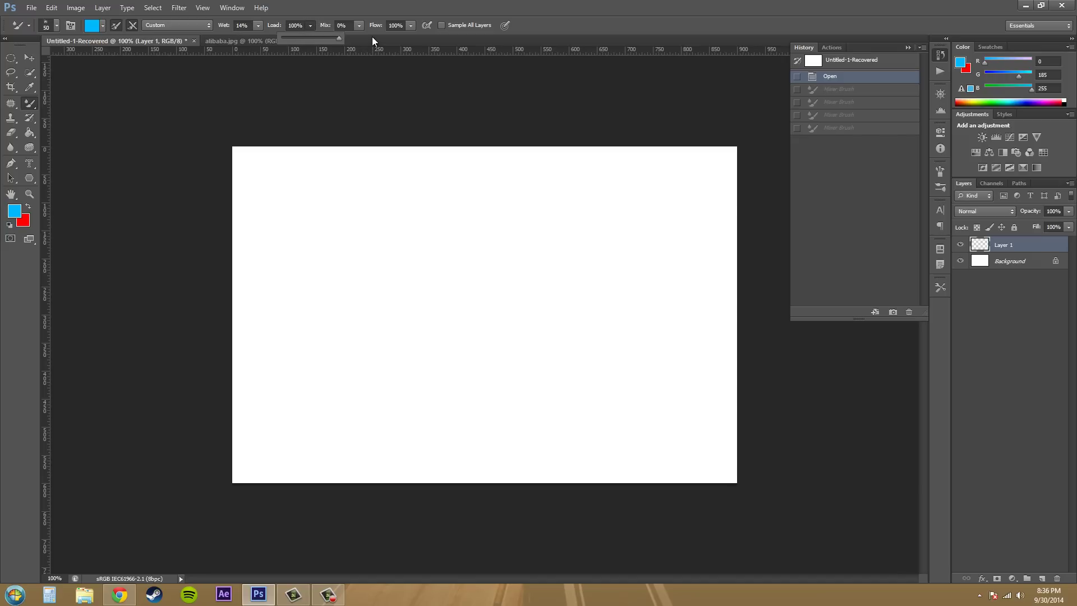
{"action": "left_click", "coordinate": [360, 26]}
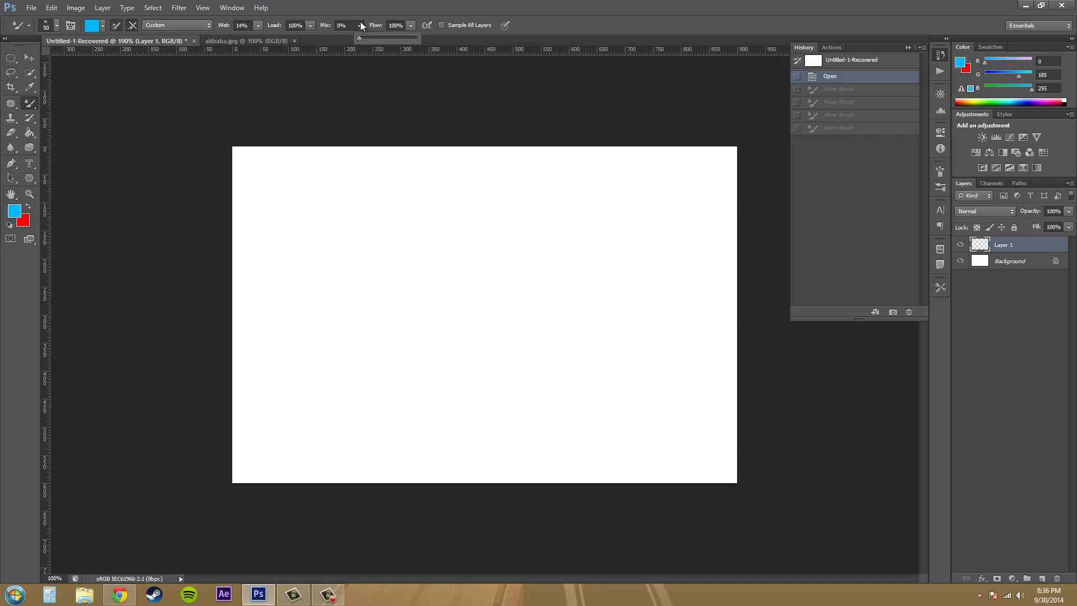
{"action": "mouse_move", "coordinate": [389, 44]}
{"action": "left_mouse_down"}
{"action": "mouse_move", "coordinate": [447, 46]}
{"action": "mouse_move", "coordinate": [388, 44]}
{"action": "left_mouse_up"}
Step: Paint a blue horizontal stroke, then a red vertical stroke across it
{"action": "left_click", "coordinate": [306, 307]}
{"action": "mouse_move", "coordinate": [287, 308]}
{"action": "left_mouse_down"}
{"action": "mouse_move", "coordinate": [557, 310]}
{"action": "mouse_move", "coordinate": [690, 319]}
{"action": "mouse_move", "coordinate": [704, 332]}
{"action": "left_mouse_up"}
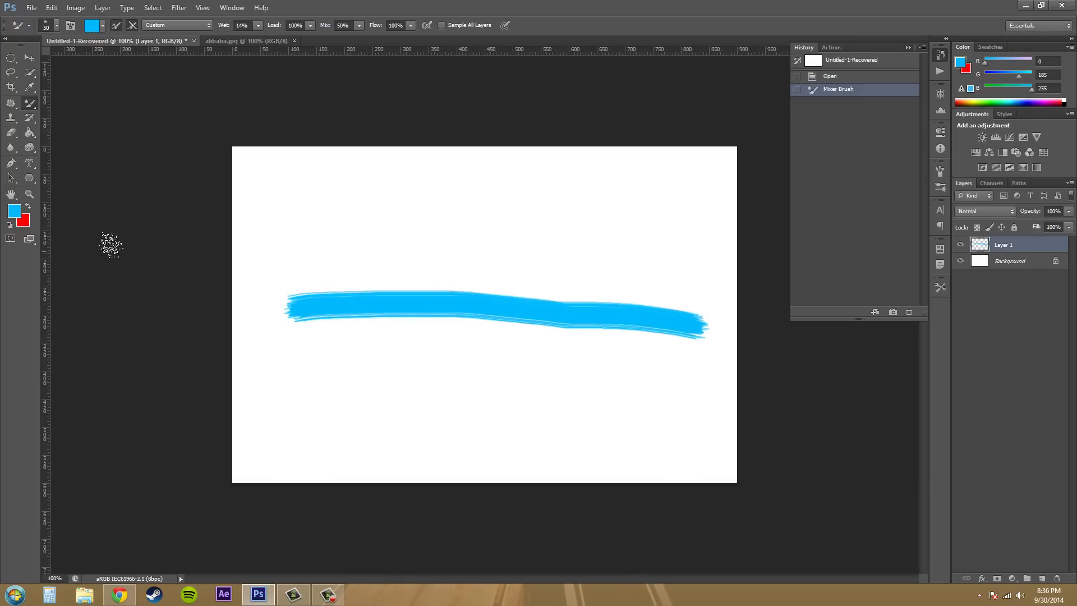
{"action": "left_click", "coordinate": [31, 205]}
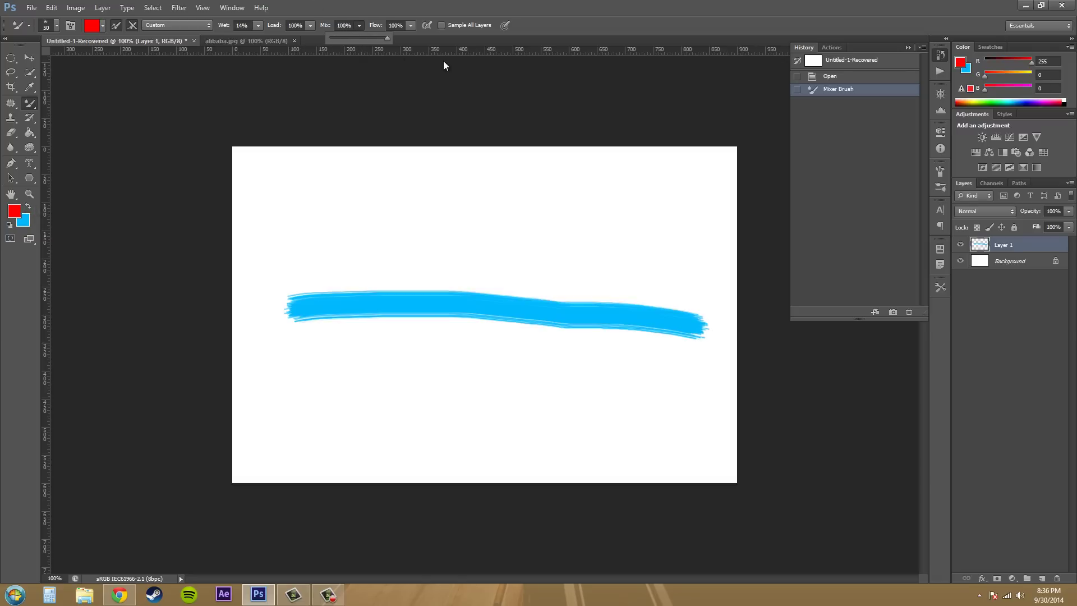
{"action": "left_click_drag", "start_coordinate": [371, 209], "coordinate": [365, 390]}
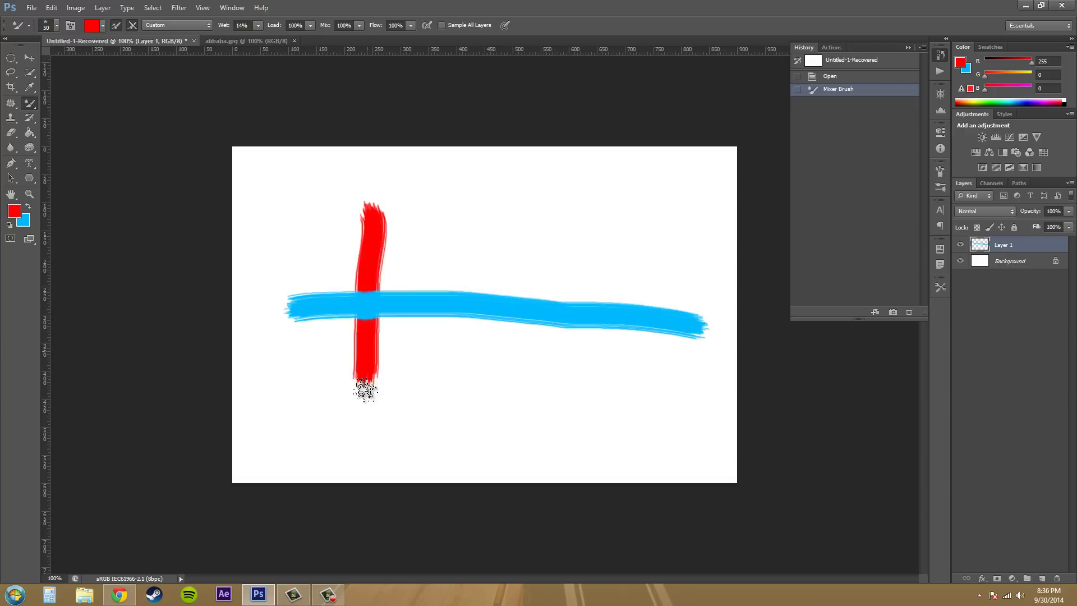
Step: Paint two more red vertical strokes across the blue one at 50% and 0% Mix
{"action": "left_click", "coordinate": [411, 26]}
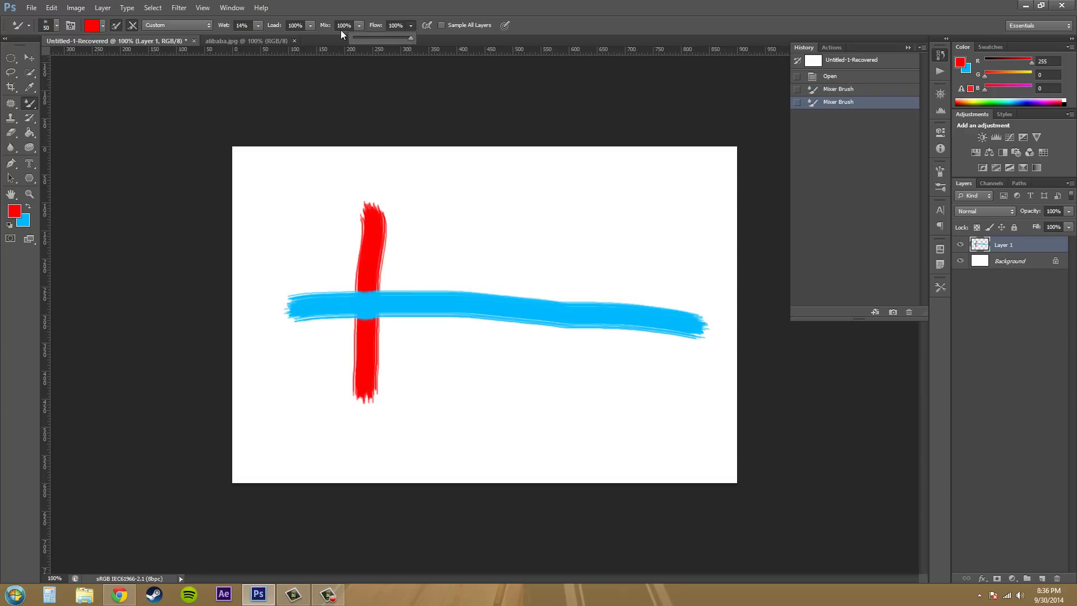
{"action": "left_click", "coordinate": [358, 25]}
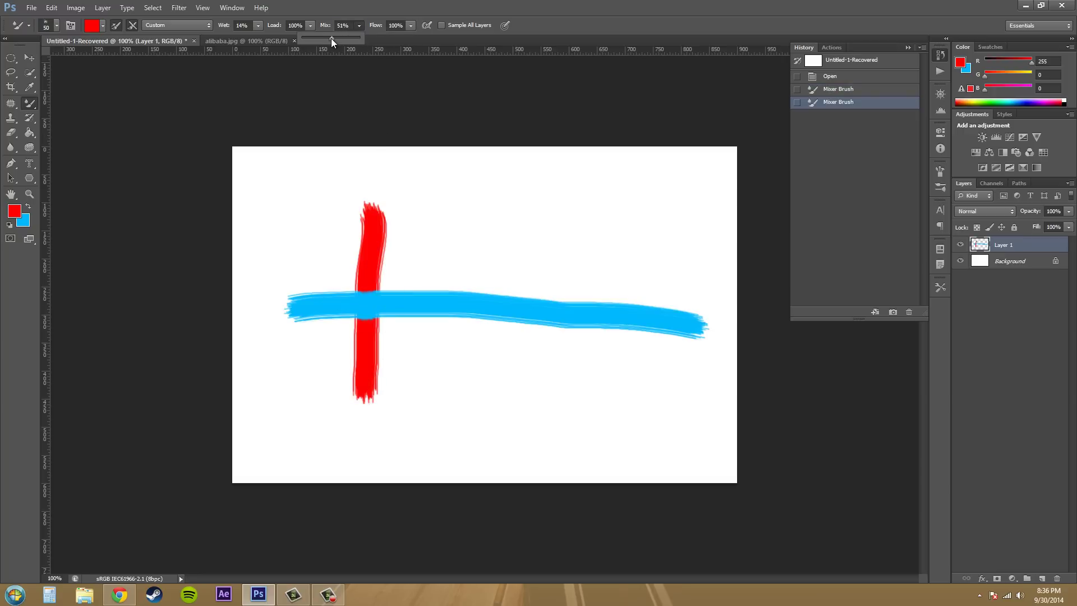
{"action": "left_click", "coordinate": [473, 233]}
{"action": "left_click_drag", "start_coordinate": [474, 202], "coordinate": [470, 386]}
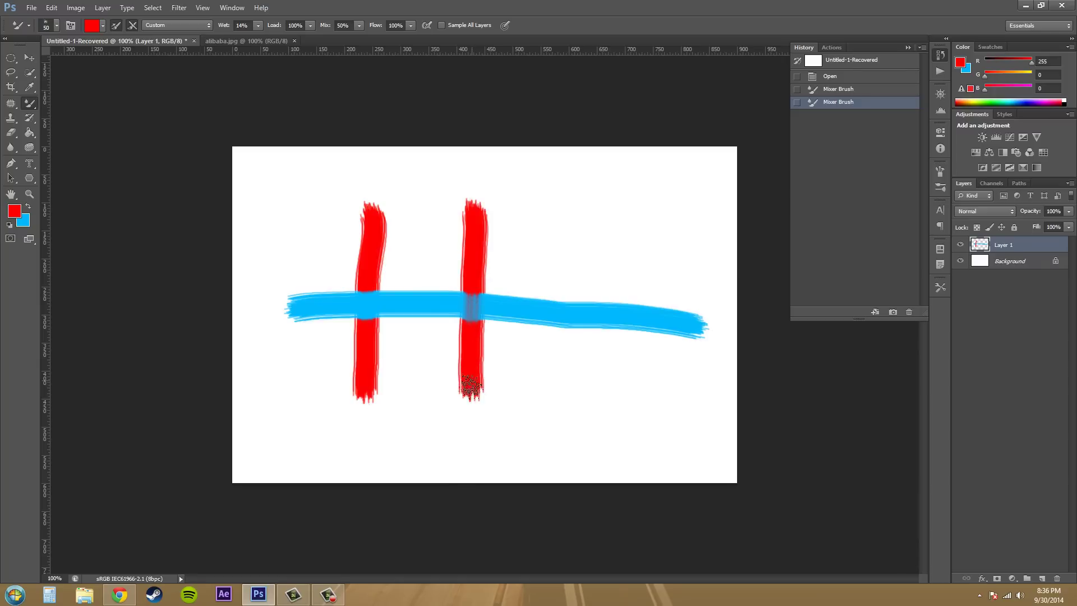
{"action": "left_click", "coordinate": [359, 26]}
{"action": "left_click_drag", "start_coordinate": [359, 39], "coordinate": [304, 44]}
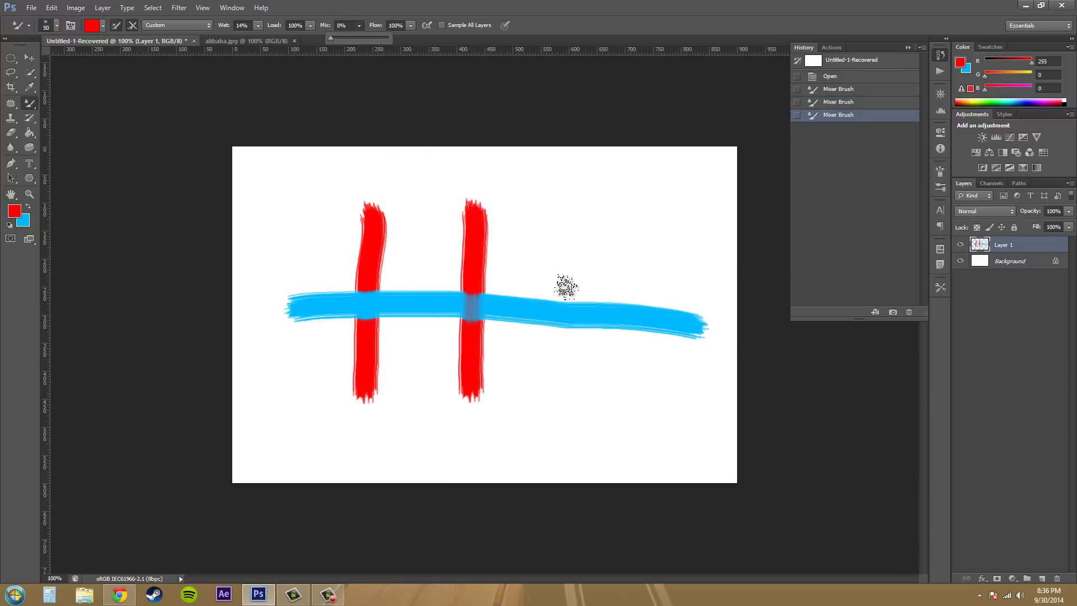
{"action": "left_click", "coordinate": [580, 221]}
{"action": "left_click_drag", "start_coordinate": [582, 218], "coordinate": [581, 428]}
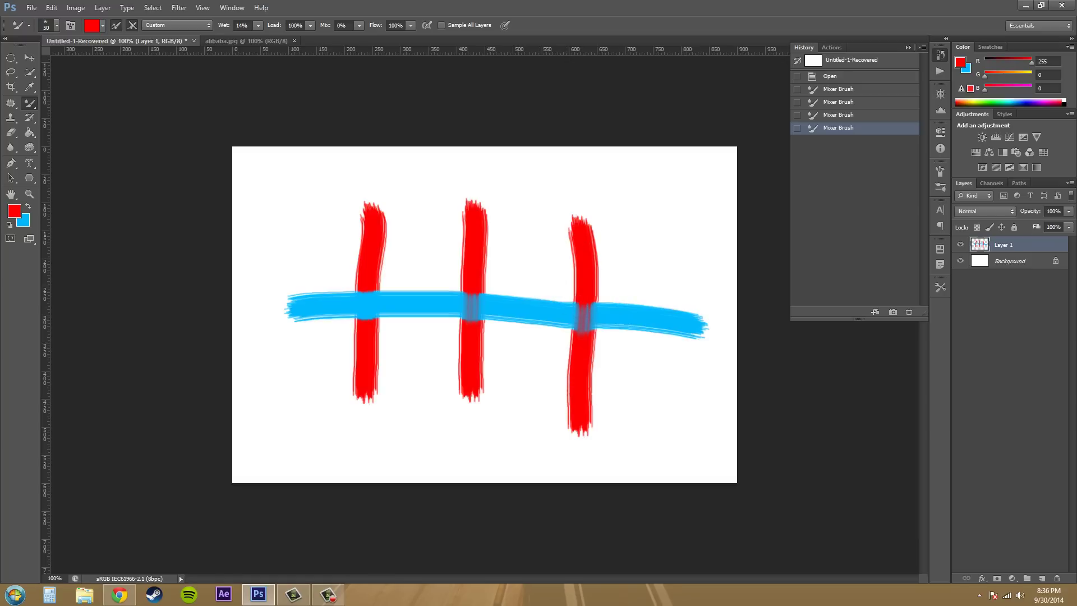
Step: Paint a solid red stroke across the top of the canvas at 100% flow
{"action": "key", "text": "1"}
{"action": "left_click", "coordinate": [909, 48]}
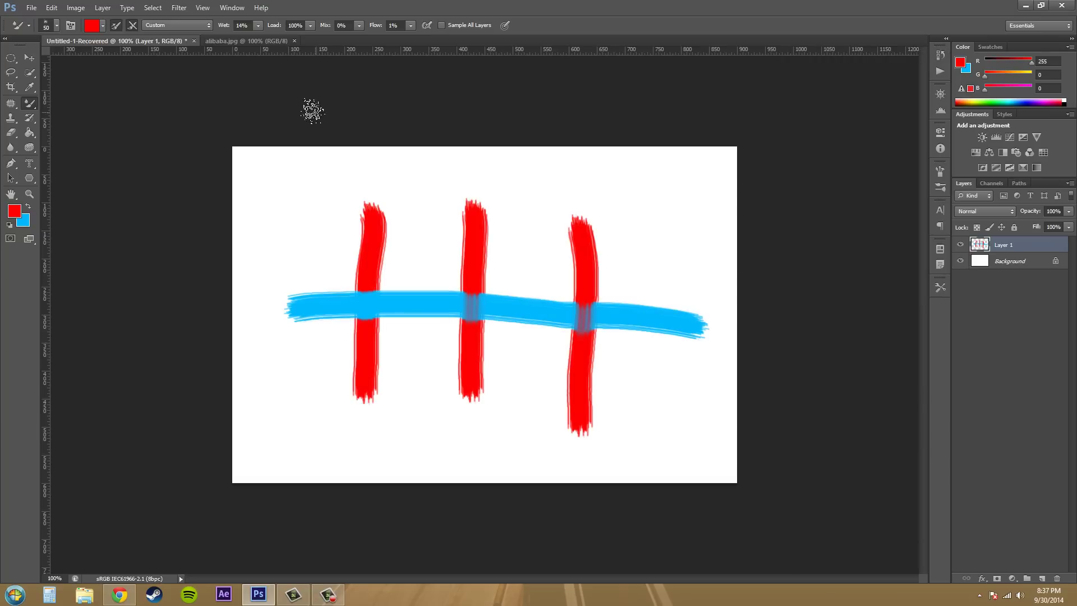
{"action": "left_click", "coordinate": [414, 25]}
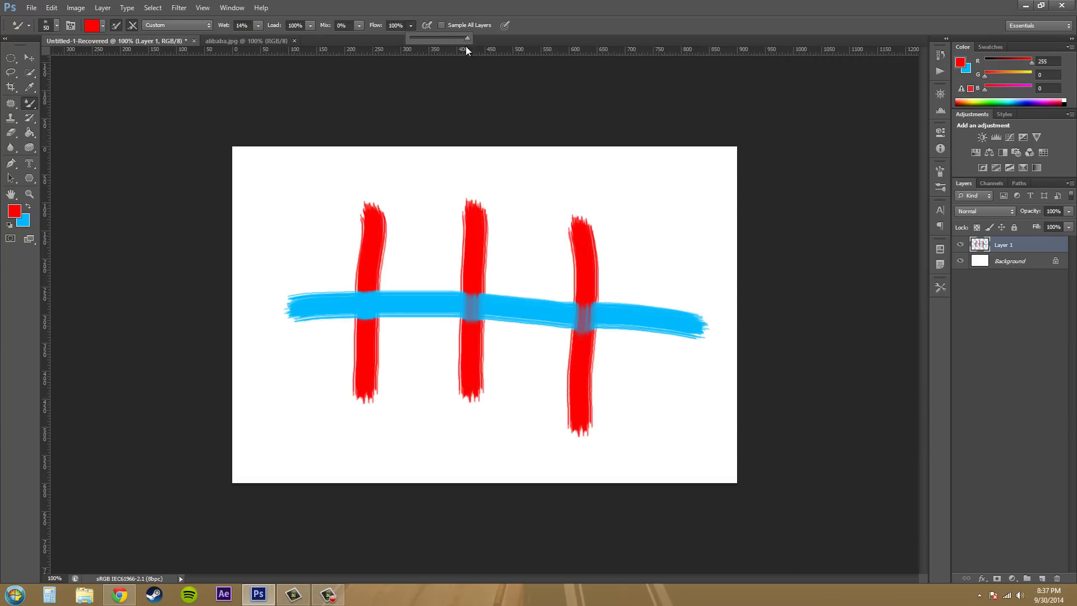
{"action": "mouse_move", "coordinate": [317, 180]}
{"action": "left_mouse_down"}
{"action": "mouse_move", "coordinate": [353, 183]}
{"action": "mouse_move", "coordinate": [673, 206]}
{"action": "left_mouse_up"}
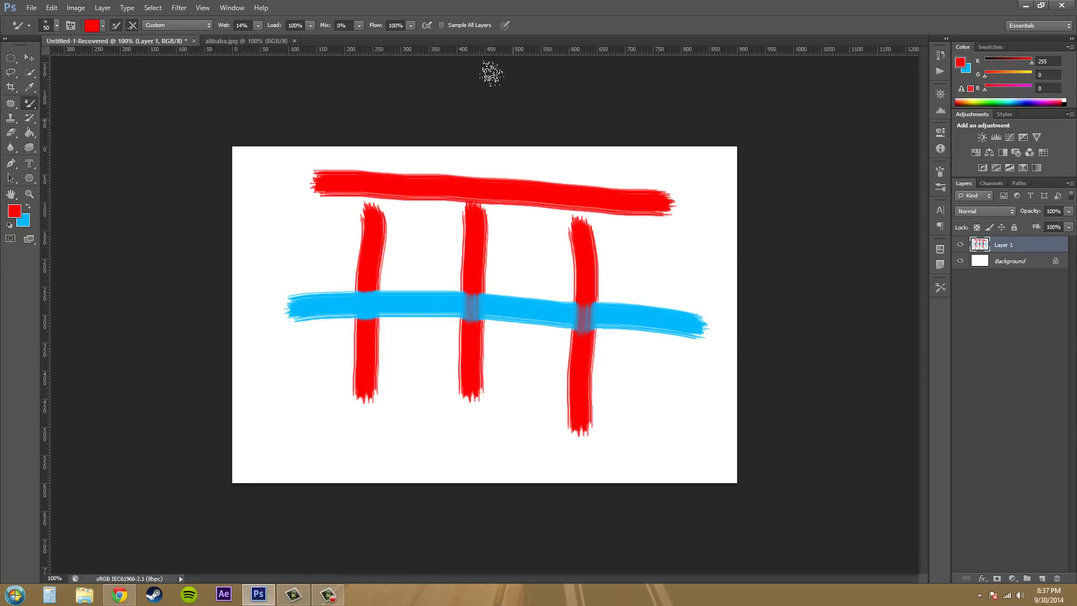
Step: Paint a faint 1%-flow stroke and a stronger 53%-flow red stroke along the canvas bottom
{"action": "left_click", "coordinate": [412, 26]}
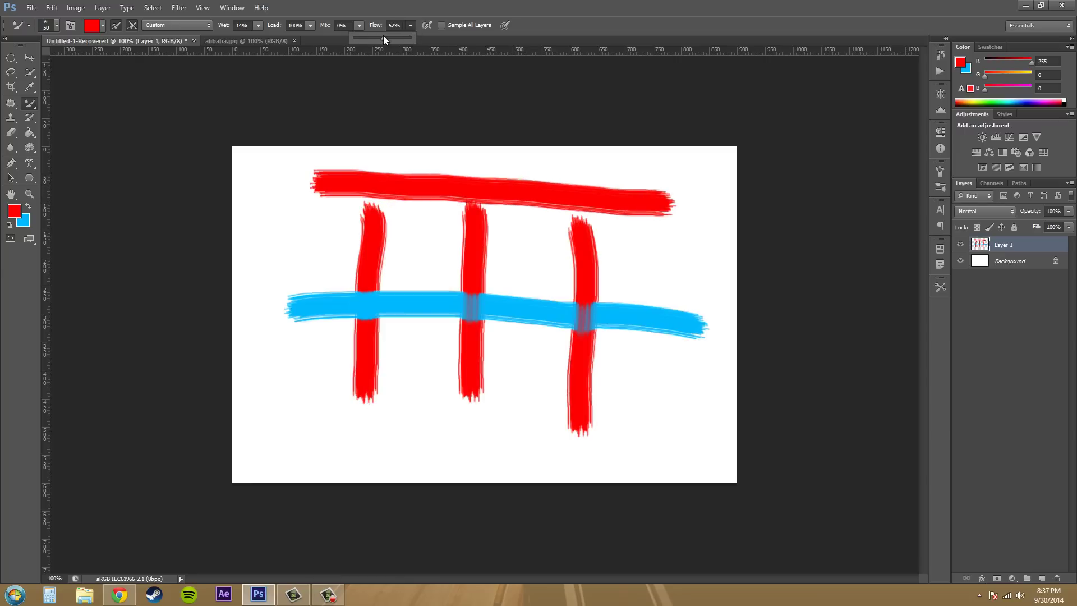
{"action": "left_click_drag", "start_coordinate": [384, 37], "coordinate": [353, 37]}
{"action": "mouse_move", "coordinate": [310, 443]}
{"action": "left_mouse_down"}
{"action": "mouse_move", "coordinate": [597, 457]}
{"action": "mouse_move", "coordinate": [697, 443]}
{"action": "left_mouse_up"}
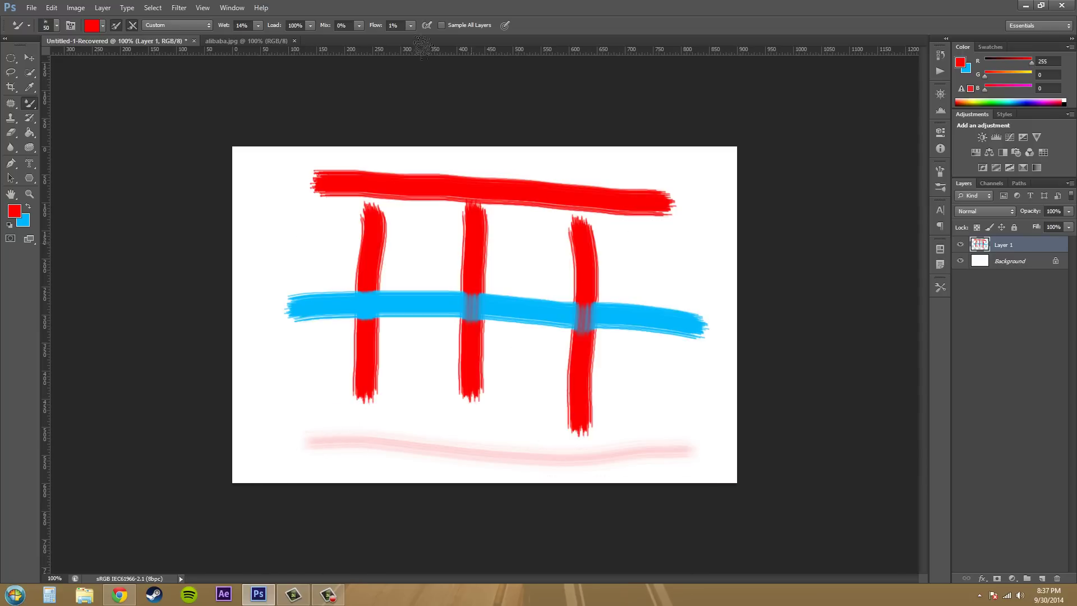
{"action": "left_click", "coordinate": [411, 26]}
{"action": "left_click_drag", "start_coordinate": [425, 43], "coordinate": [441, 44]}
{"action": "mouse_move", "coordinate": [252, 412]}
{"action": "left_mouse_down"}
{"action": "mouse_move", "coordinate": [426, 432]}
{"action": "mouse_move", "coordinate": [696, 438]}
{"action": "left_mouse_up"}
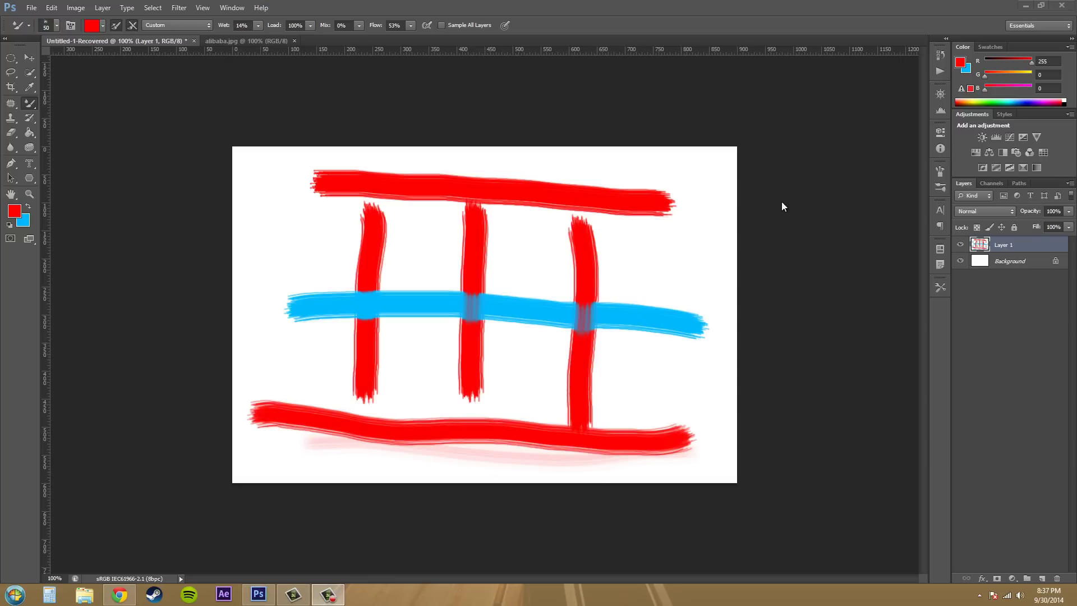
Step: Switch to the alibaba.jpg photo and select the Very Wet Mixer Brush preset
{"action": "left_click", "coordinate": [238, 43]}
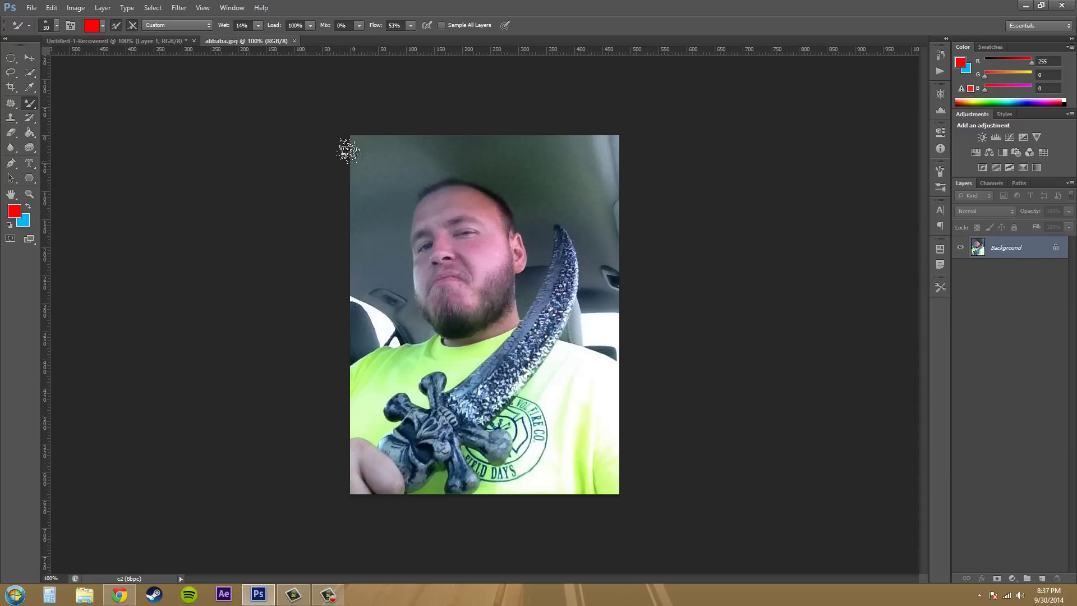
{"action": "left_click", "coordinate": [359, 25]}
{"action": "left_click", "coordinate": [203, 23]}
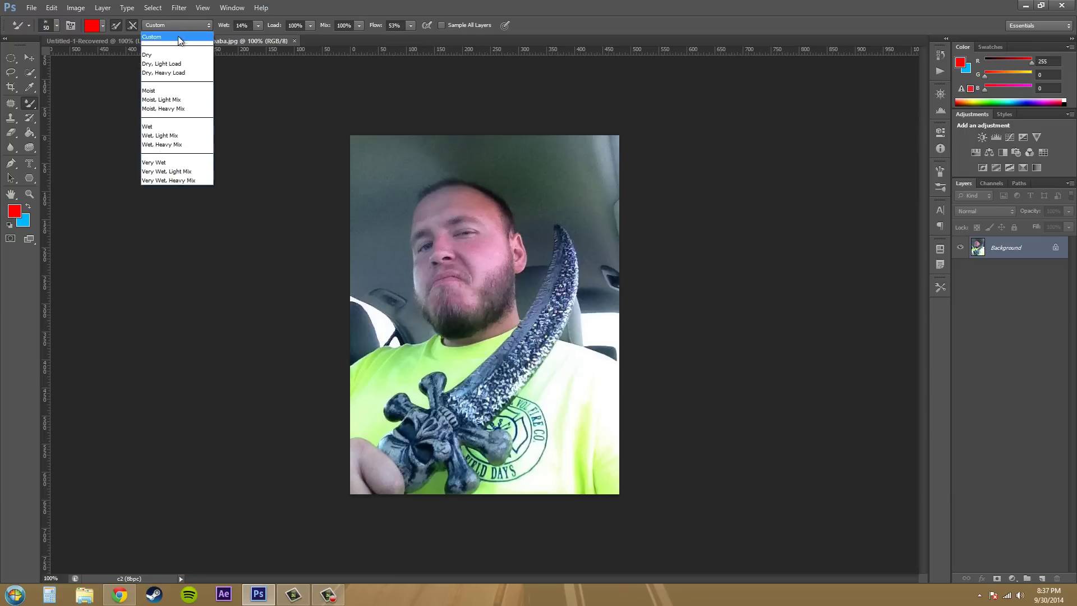
{"action": "left_click", "coordinate": [157, 162]}
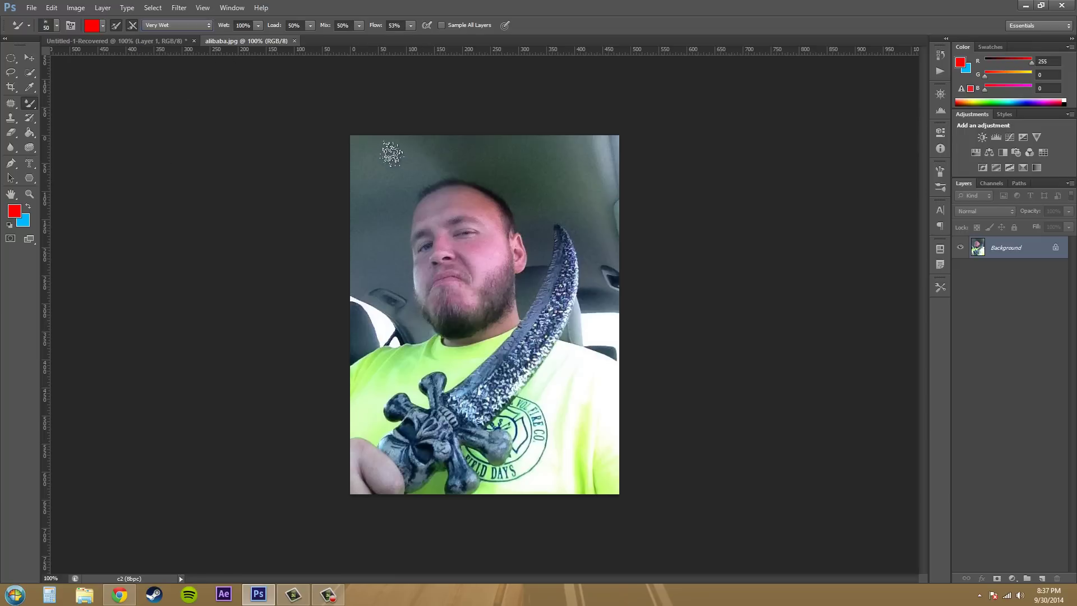
Step: Smear red paint across the photo's top, bottom-right edge, left shoulder and forehead
{"action": "mouse_move", "coordinate": [366, 159]}
{"action": "left_mouse_down"}
{"action": "mouse_move", "coordinate": [496, 144]}
{"action": "mouse_move", "coordinate": [627, 149]}
{"action": "mouse_move", "coordinate": [427, 142]}
{"action": "mouse_move", "coordinate": [314, 160]}
{"action": "left_mouse_up"}
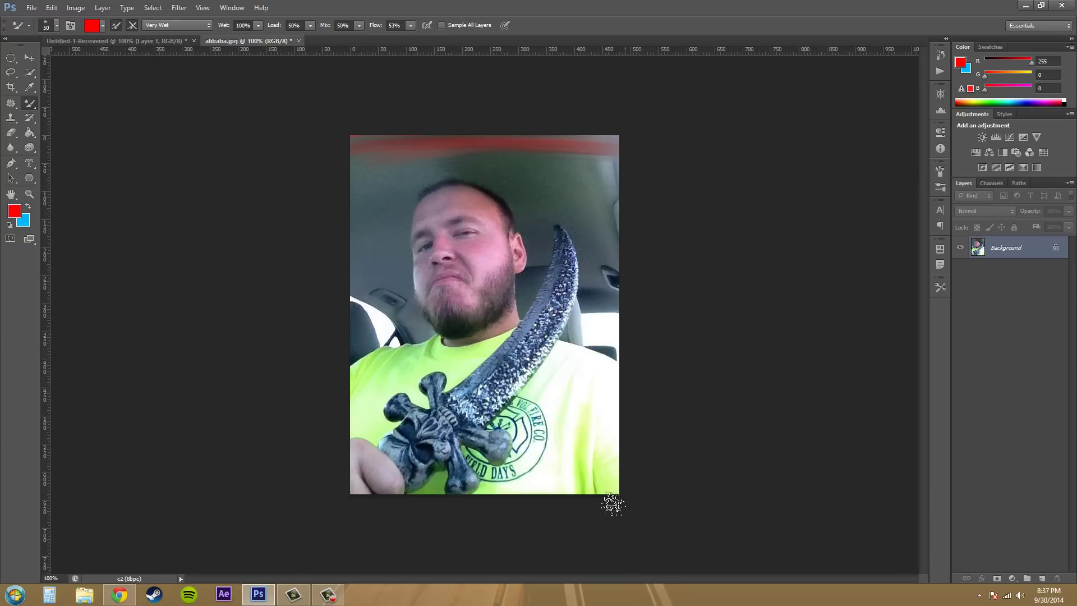
{"action": "mouse_move", "coordinate": [608, 502]}
{"action": "left_mouse_down"}
{"action": "mouse_move", "coordinate": [584, 487]}
{"action": "mouse_move", "coordinate": [617, 456]}
{"action": "mouse_move", "coordinate": [616, 441]}
{"action": "mouse_move", "coordinate": [581, 502]}
{"action": "mouse_move", "coordinate": [616, 462]}
{"action": "mouse_move", "coordinate": [594, 515]}
{"action": "mouse_move", "coordinate": [627, 421]}
{"action": "mouse_move", "coordinate": [611, 376]}
{"action": "mouse_move", "coordinate": [554, 346]}
{"action": "mouse_move", "coordinate": [640, 385]}
{"action": "left_mouse_up"}
{"action": "mouse_move", "coordinate": [398, 357]}
{"action": "left_mouse_down"}
{"action": "mouse_move", "coordinate": [340, 380]}
{"action": "mouse_move", "coordinate": [407, 355]}
{"action": "left_mouse_up"}
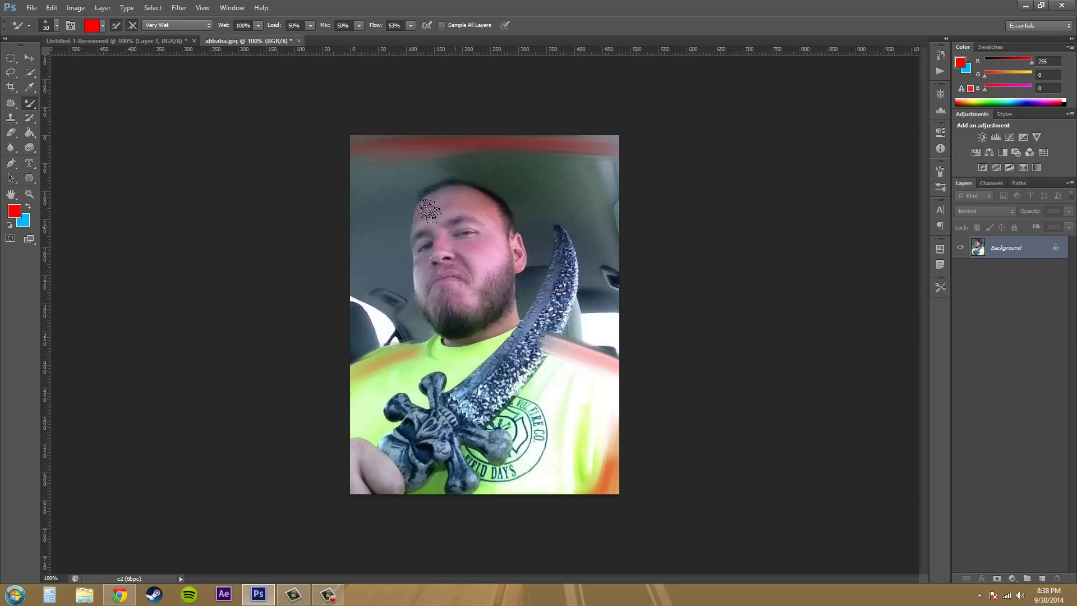
{"action": "mouse_move", "coordinate": [494, 255]}
{"action": "left_mouse_down"}
{"action": "mouse_move", "coordinate": [477, 251]}
{"action": "mouse_move", "coordinate": [494, 258]}
{"action": "mouse_move", "coordinate": [492, 233]}
{"action": "mouse_move", "coordinate": [465, 205]}
{"action": "mouse_move", "coordinate": [478, 209]}
{"action": "mouse_move", "coordinate": [426, 207]}
{"action": "mouse_move", "coordinate": [532, 234]}
{"action": "left_mouse_up"}
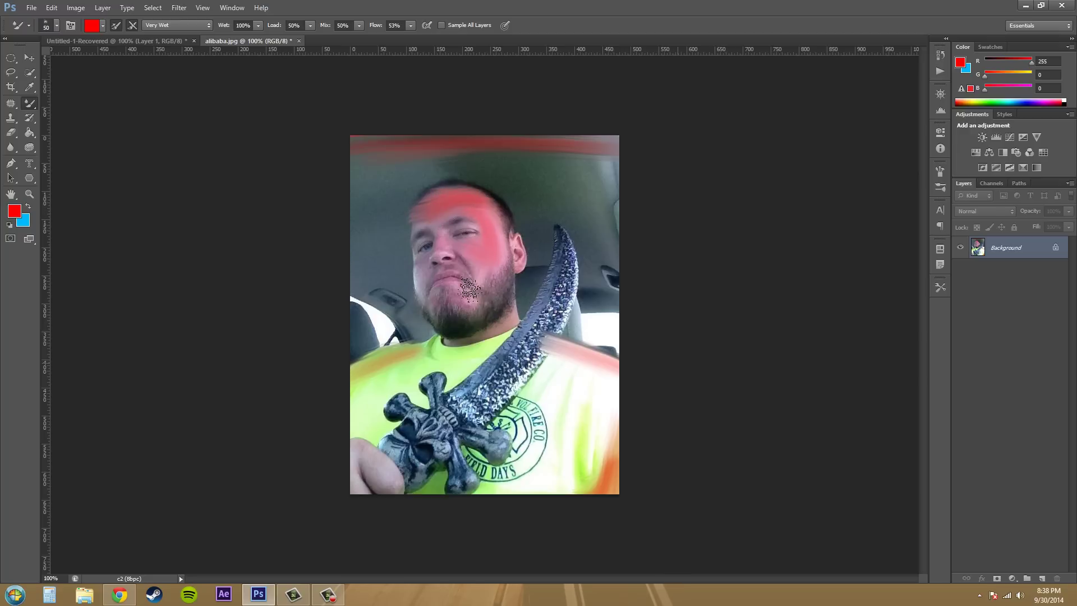
Step: Swap the foreground color to blue and smear it along the photo's left side beside the head
{"action": "left_click", "coordinate": [29, 206]}
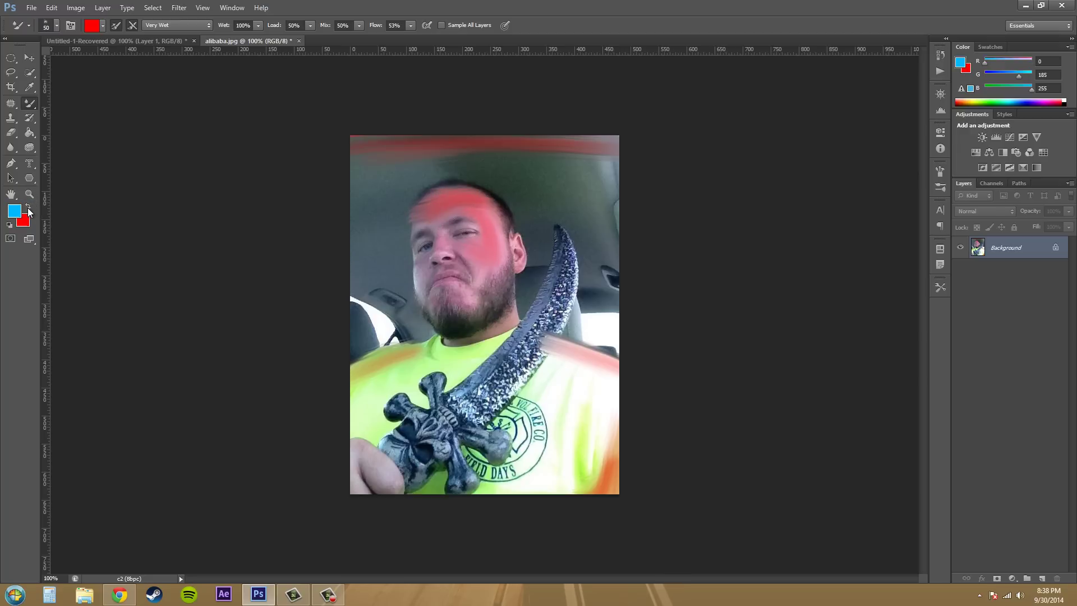
{"action": "mouse_move", "coordinate": [371, 211]}
{"action": "left_mouse_down"}
{"action": "mouse_move", "coordinate": [391, 193]}
{"action": "mouse_move", "coordinate": [366, 211]}
{"action": "mouse_move", "coordinate": [353, 272]}
{"action": "mouse_move", "coordinate": [370, 215]}
{"action": "mouse_move", "coordinate": [376, 249]}
{"action": "mouse_move", "coordinate": [384, 220]}
{"action": "mouse_move", "coordinate": [381, 266]}
{"action": "mouse_move", "coordinate": [360, 184]}
{"action": "mouse_move", "coordinate": [408, 170]}
{"action": "mouse_move", "coordinate": [420, 177]}
{"action": "mouse_move", "coordinate": [341, 168]}
{"action": "mouse_move", "coordinate": [433, 172]}
{"action": "mouse_move", "coordinate": [339, 165]}
{"action": "mouse_move", "coordinate": [349, 187]}
{"action": "mouse_move", "coordinate": [409, 189]}
{"action": "mouse_move", "coordinate": [383, 232]}
{"action": "mouse_move", "coordinate": [395, 214]}
{"action": "mouse_move", "coordinate": [400, 284]}
{"action": "mouse_move", "coordinate": [352, 269]}
{"action": "mouse_move", "coordinate": [391, 281]}
{"action": "mouse_move", "coordinate": [390, 195]}
{"action": "left_mouse_up"}
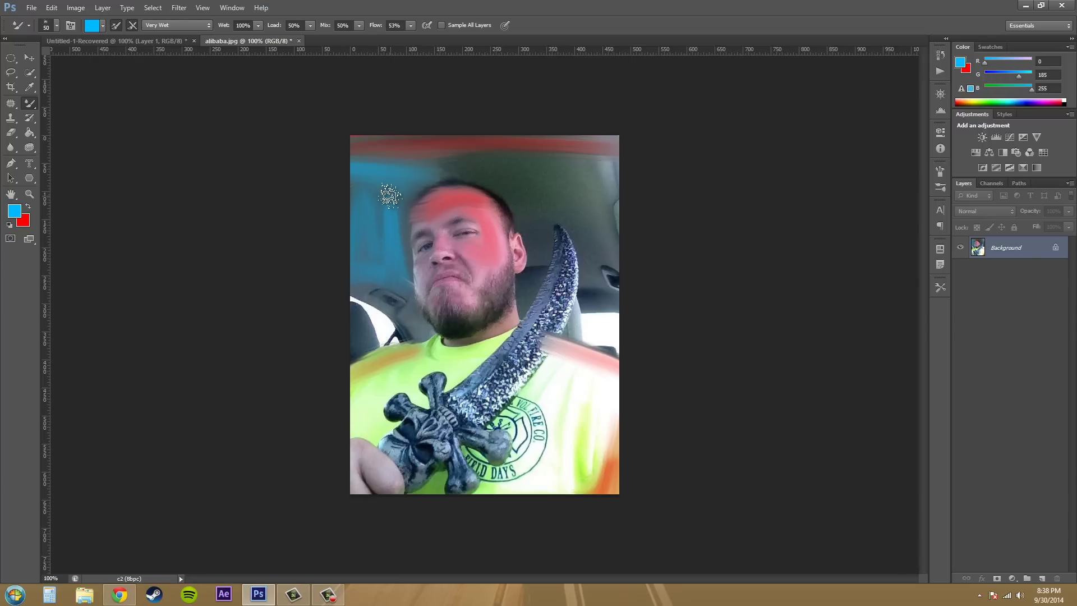